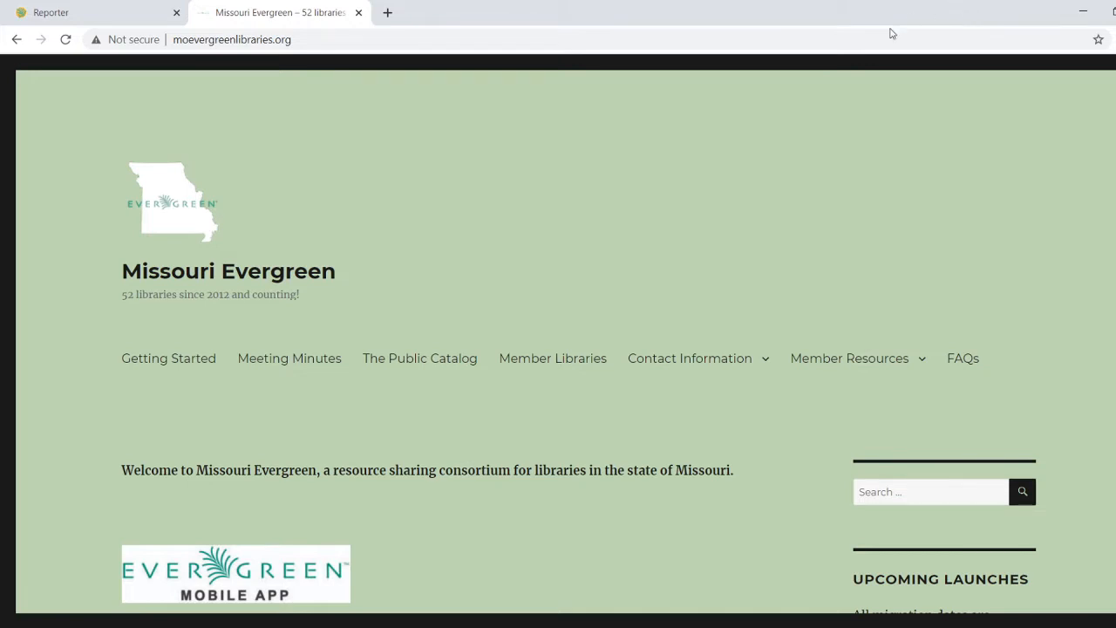
Switch to the Reporter page and open the shared ME-Reports templates folder Counts under Library Circulations
mouse_move(834, 357)
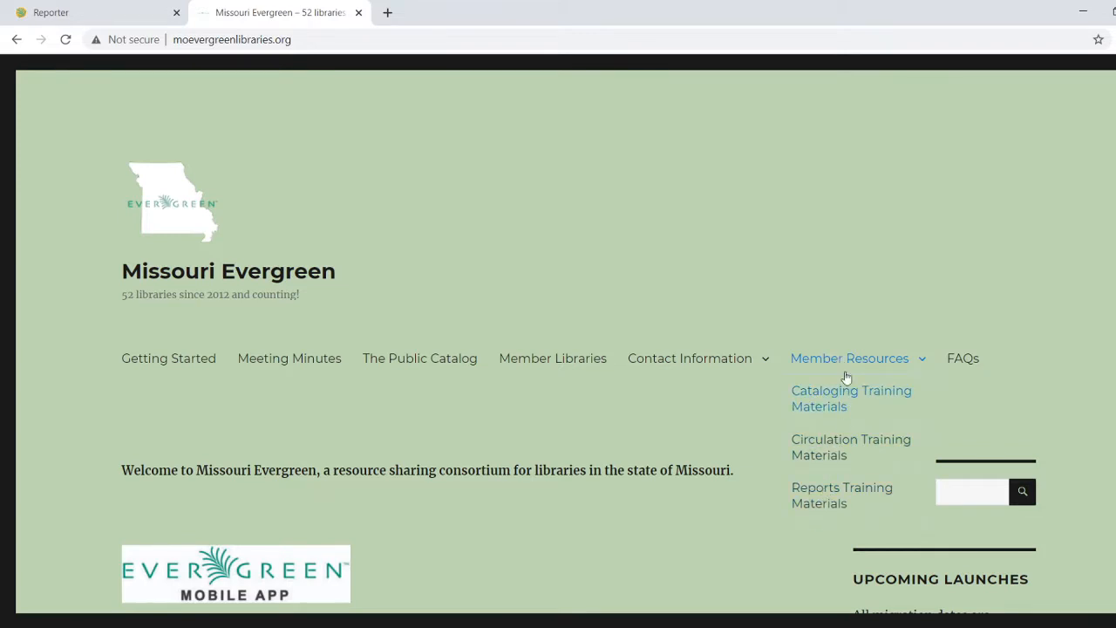
left_click(114, 6)
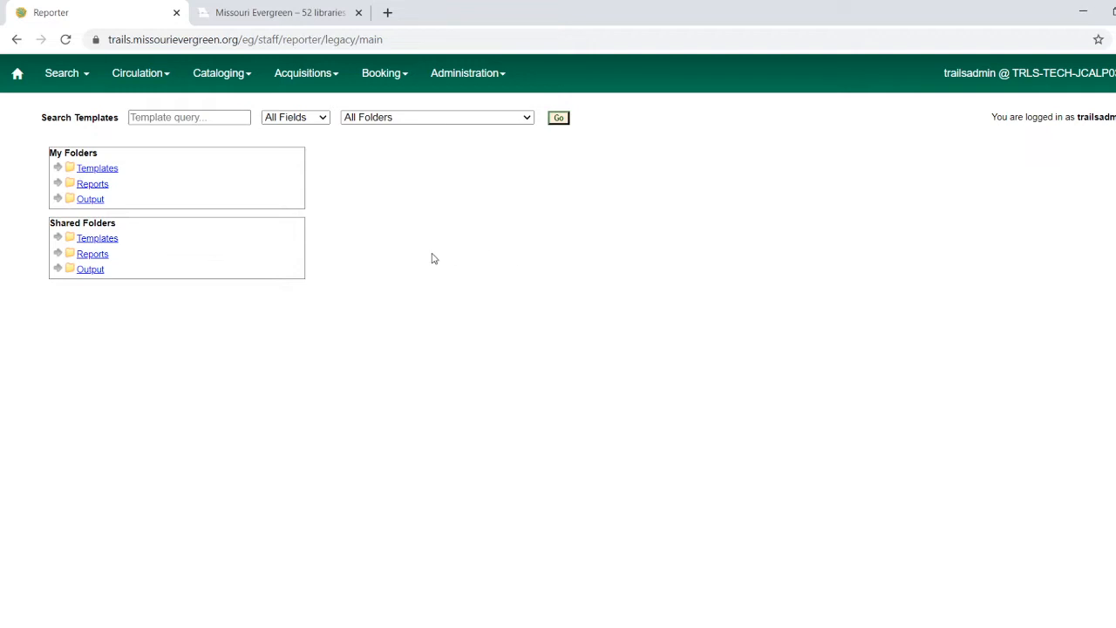
left_click(57, 238)
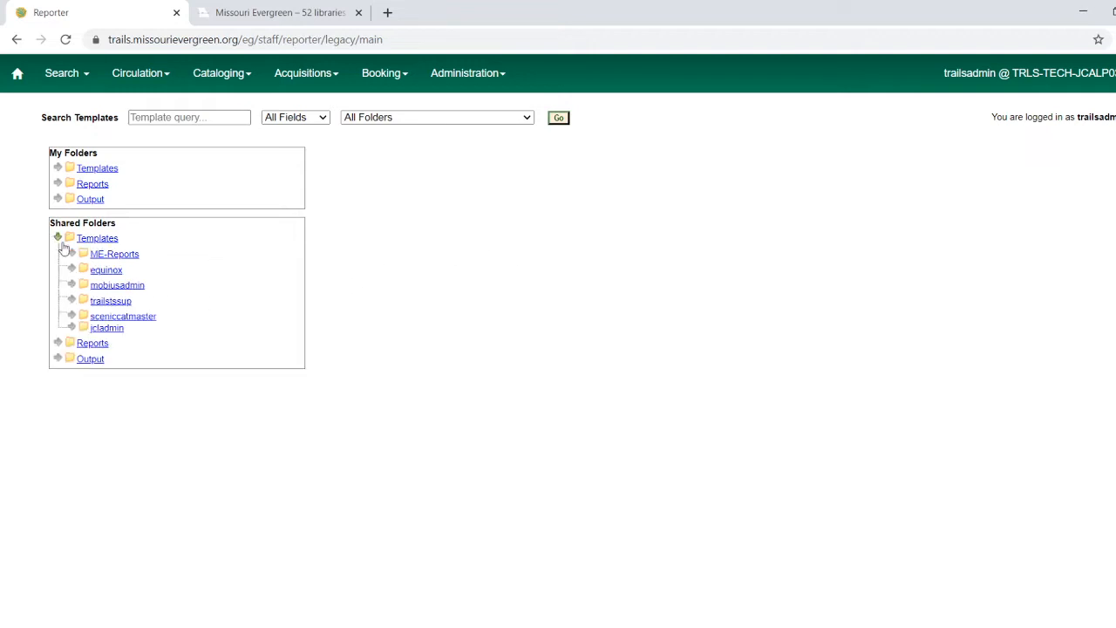
left_click(72, 254)
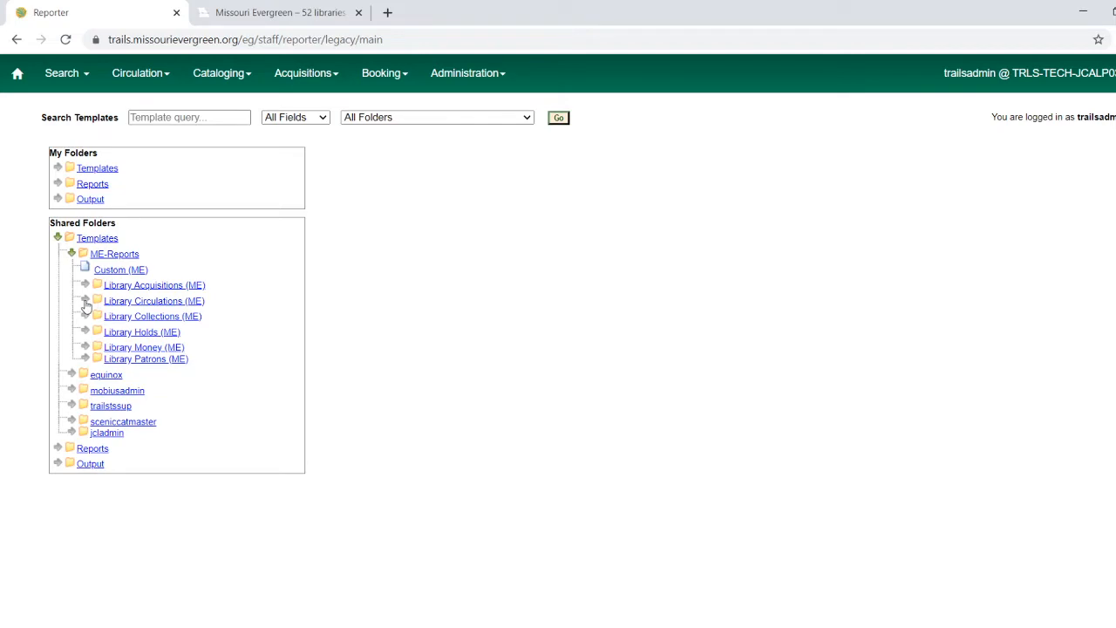
left_click(84, 301)
left_click(122, 317)
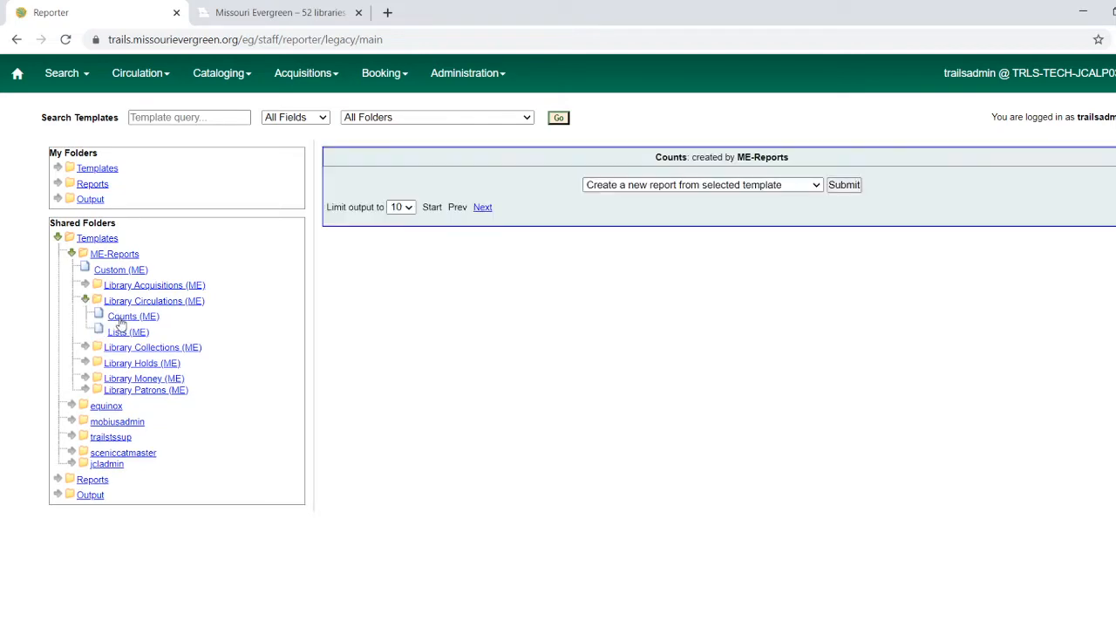
Clone the template "Number of items circulated based on circulation modifier and date" into the Example template folder
scroll(452, 370, "down", 1)
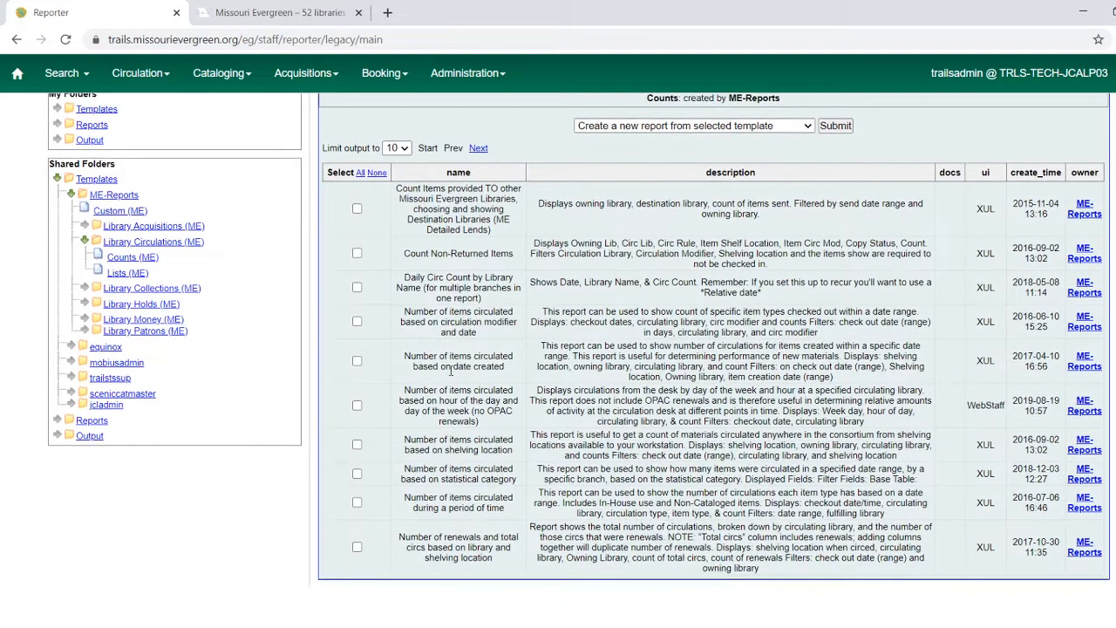
left_click(356, 322)
scroll(597, 307, "up", 1)
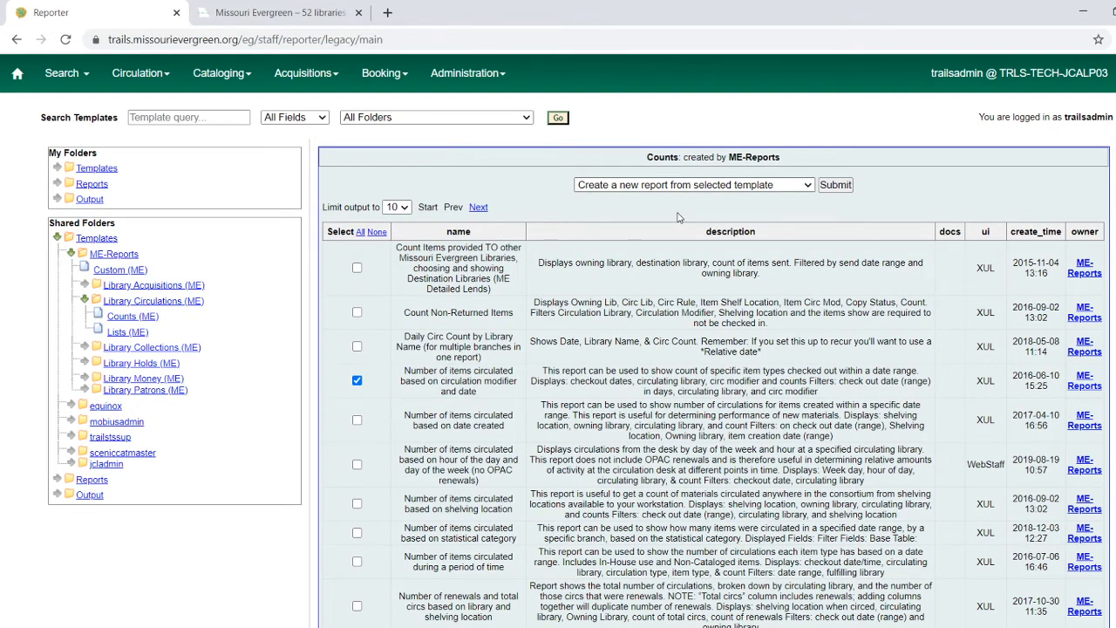
left_click(679, 217)
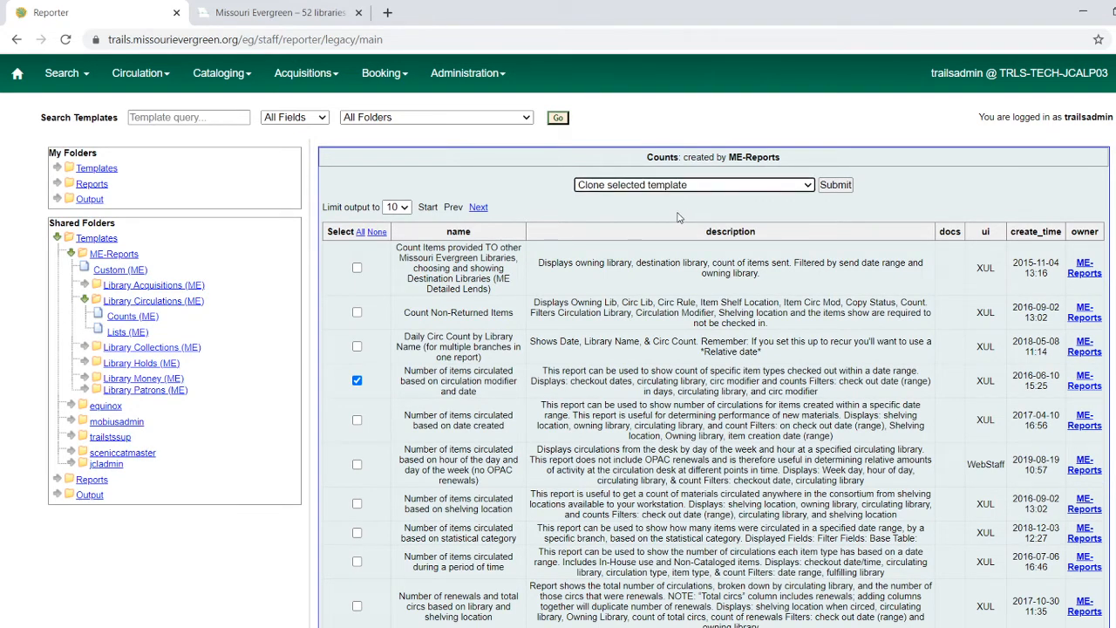
left_click(833, 188)
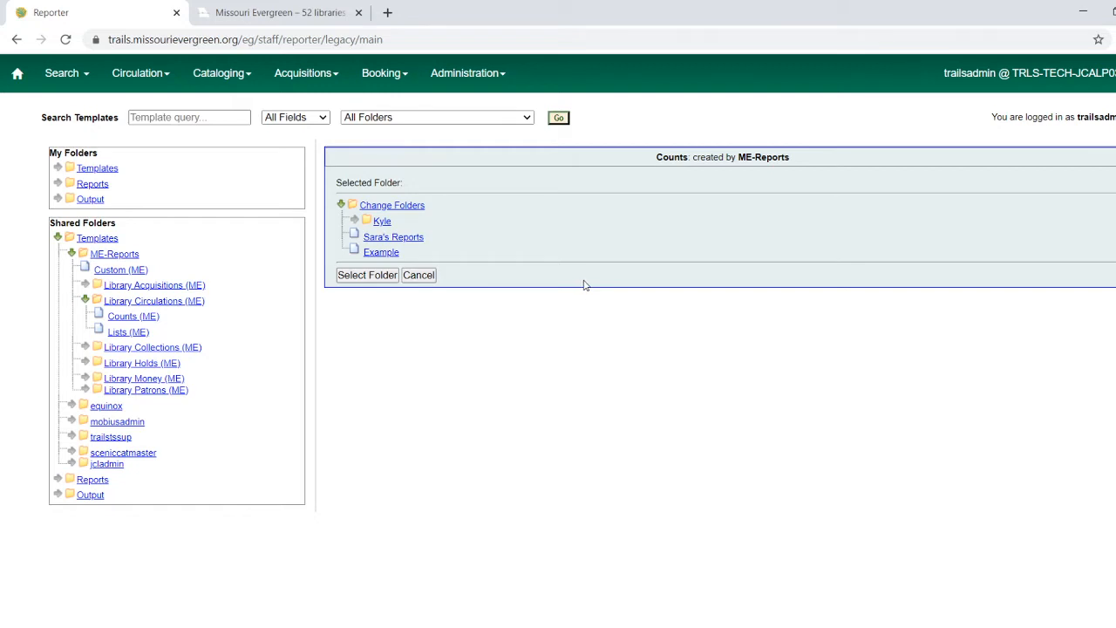
left_click(374, 254)
left_click(360, 279)
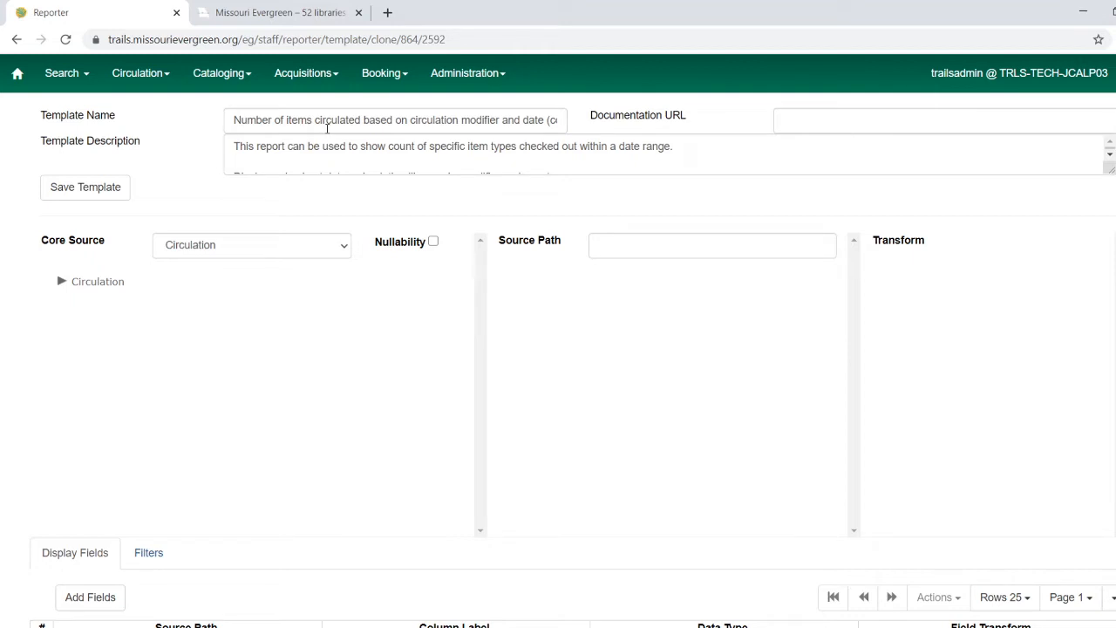
Remove "(converted from XUL) (clone)" from the end of the template name
left_click(316, 123)
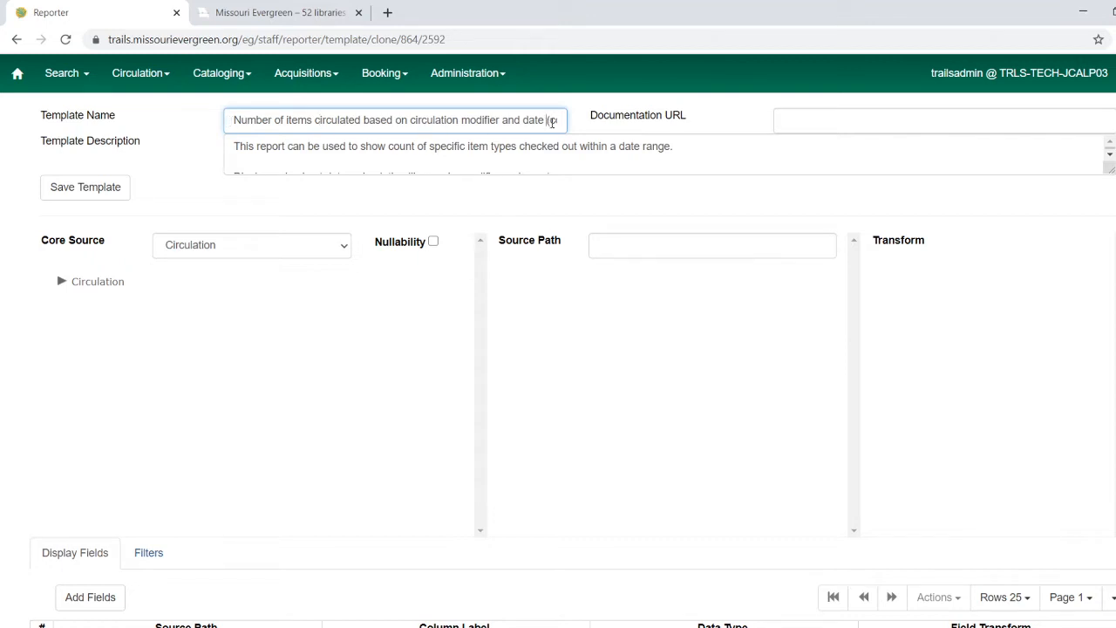
key("Right")
key("Right")
key("Right")
key("Right")
key("Right")
key("Right")
key("Right")
key("Right")
key("Right")
key("Right")
key("Right")
key("Right")
key("Right")
key("Right")
key("Right")
key("Right")
key("Right")
key("Right")
key("Right")
key("Right")
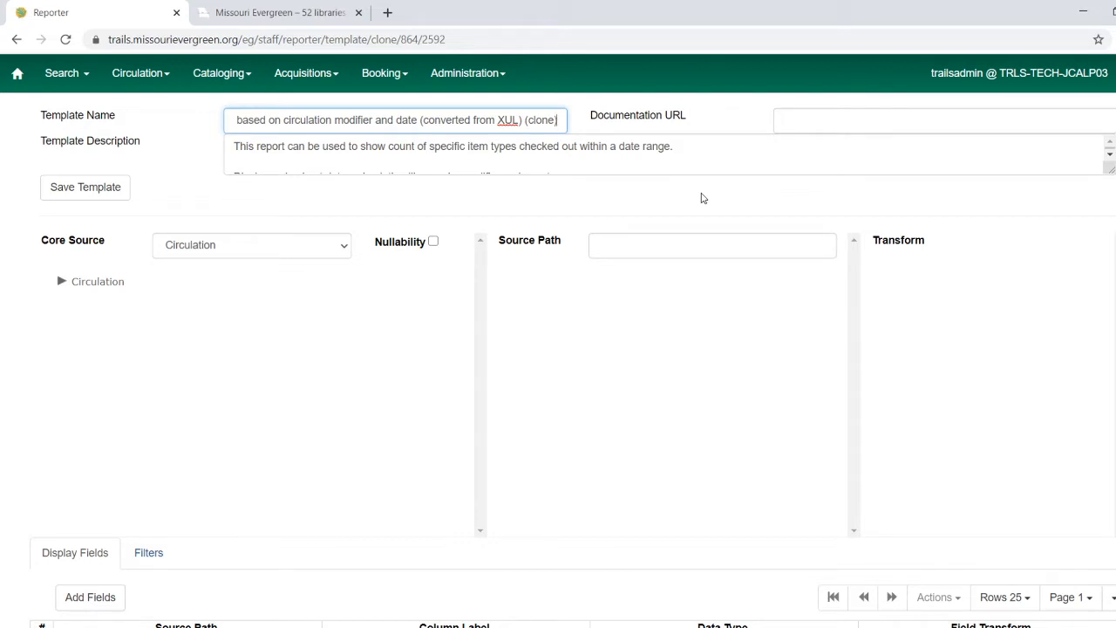
left_click_drag(562, 121, 526, 123)
left_click(522, 121)
left_click_drag(521, 120, 420, 121)
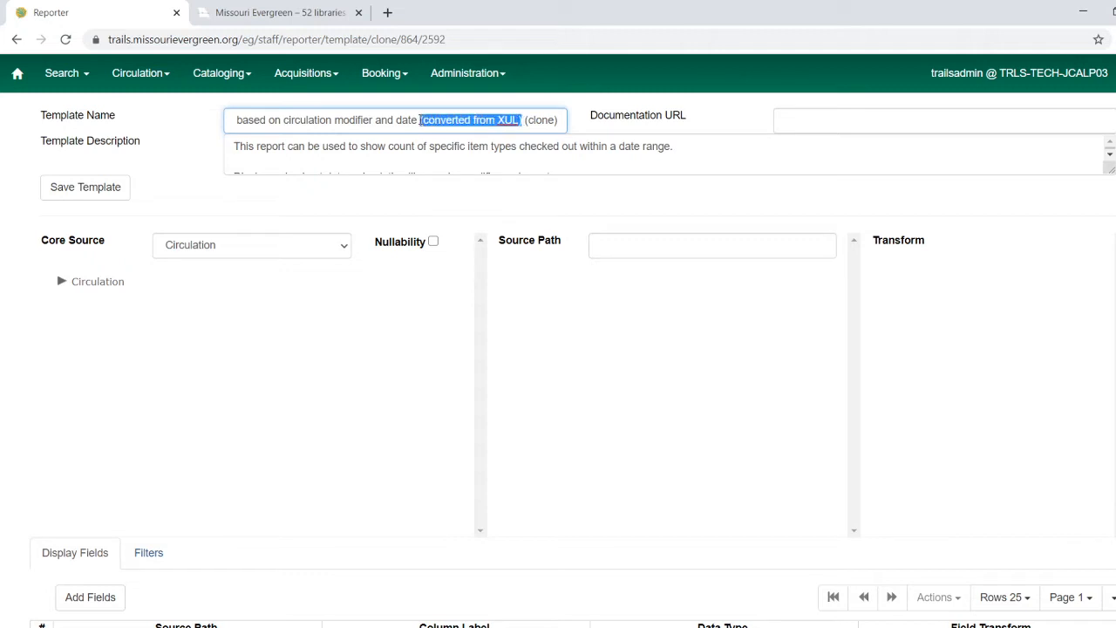
left_click(562, 122)
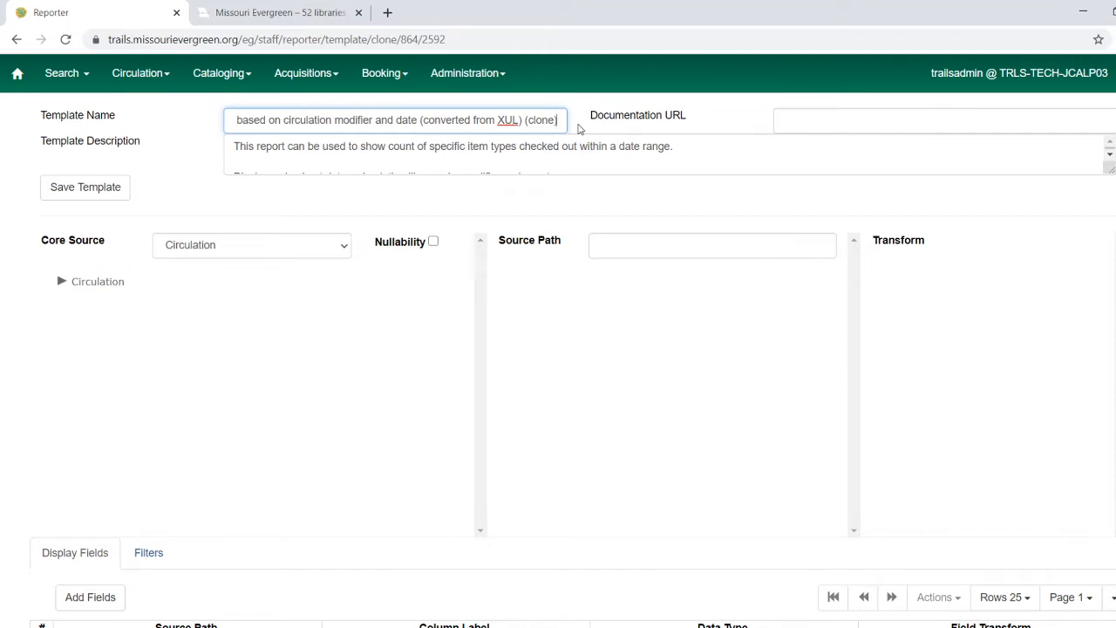
key("BackSpace")
key("BackSpace")
key("BackSpace")
key("BackSpace")
key("BackSpace")
key("BackSpace")
key("BackSpace")
key("BackSpace")
key("BackSpace")
key("BackSpace")
key("BackSpace")
key("BackSpace")
key("BackSpace")
key("BackSpace")
key("BackSpace")
key("BackSpace")
key("BackSpace")
key("BackSpace")
key("BackSpace")
key("BackSpace")
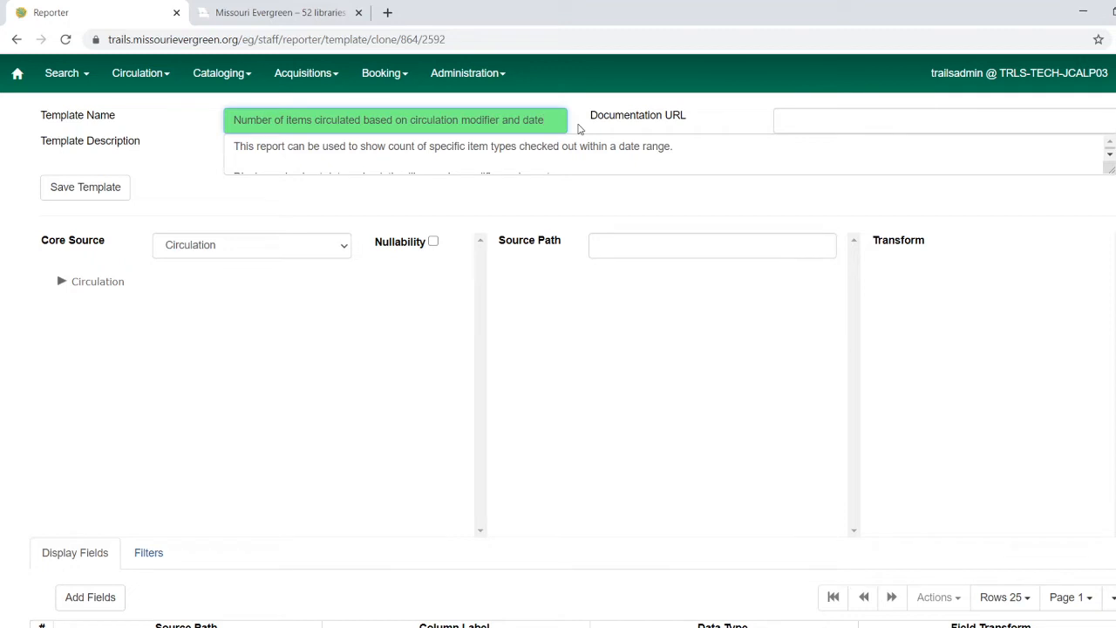
Examine the template description and the sources nested under the Circulation core source
left_click(384, 153)
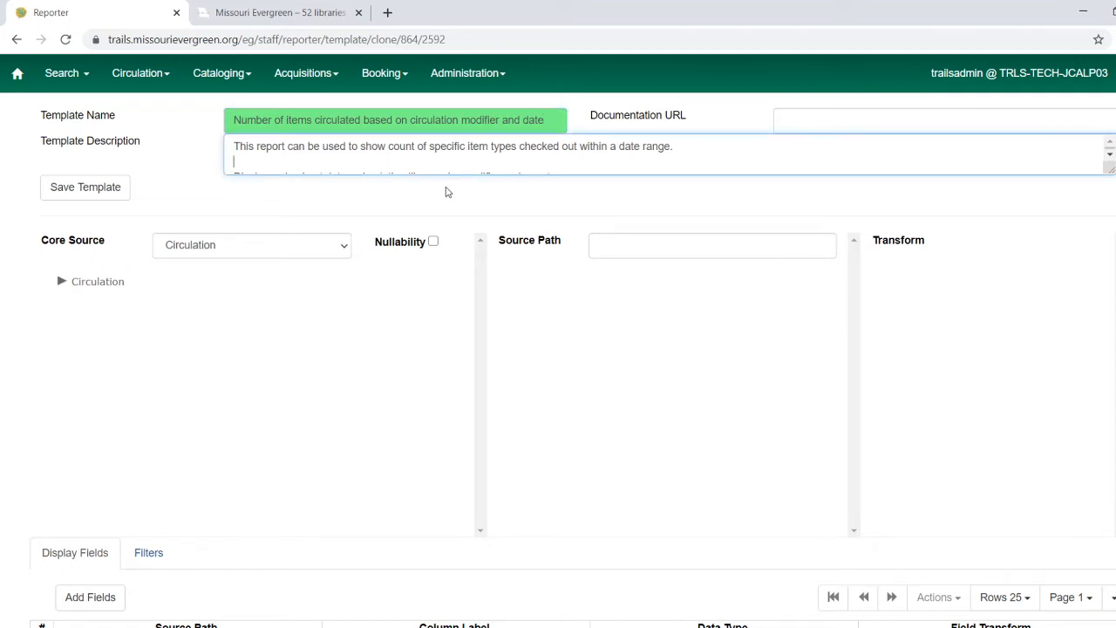
left_click(63, 284)
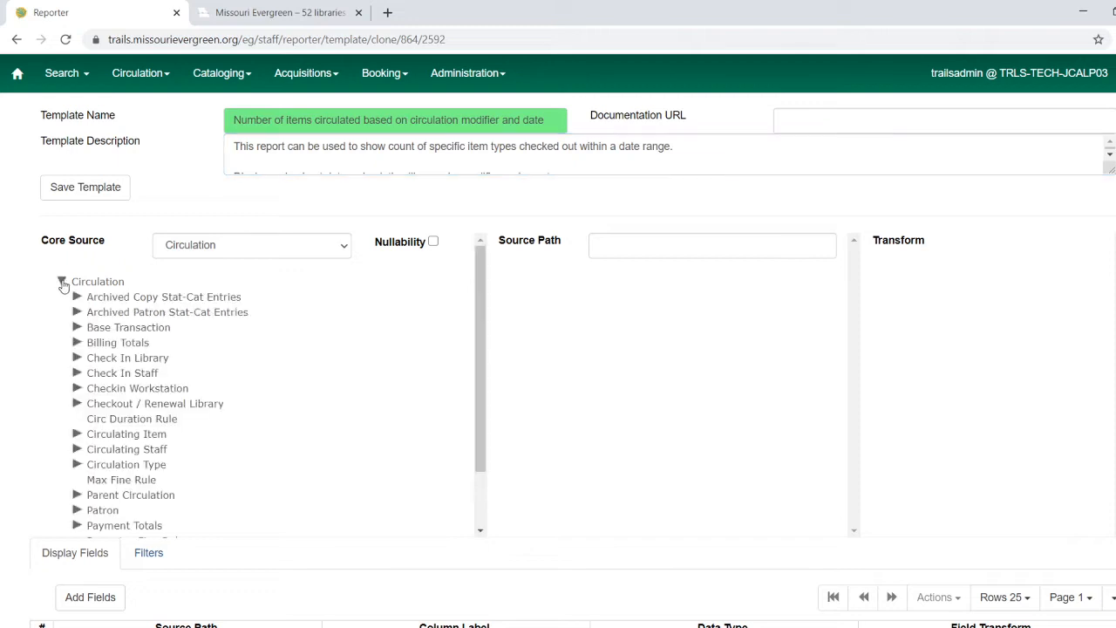
left_click(78, 298)
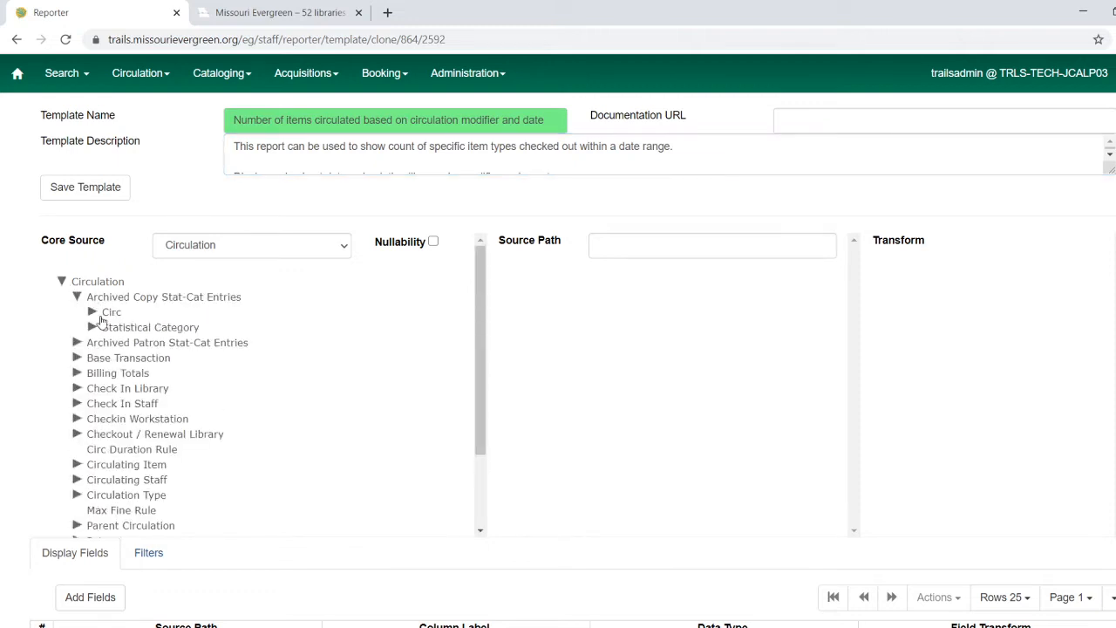
left_click(79, 300)
left_click(61, 283)
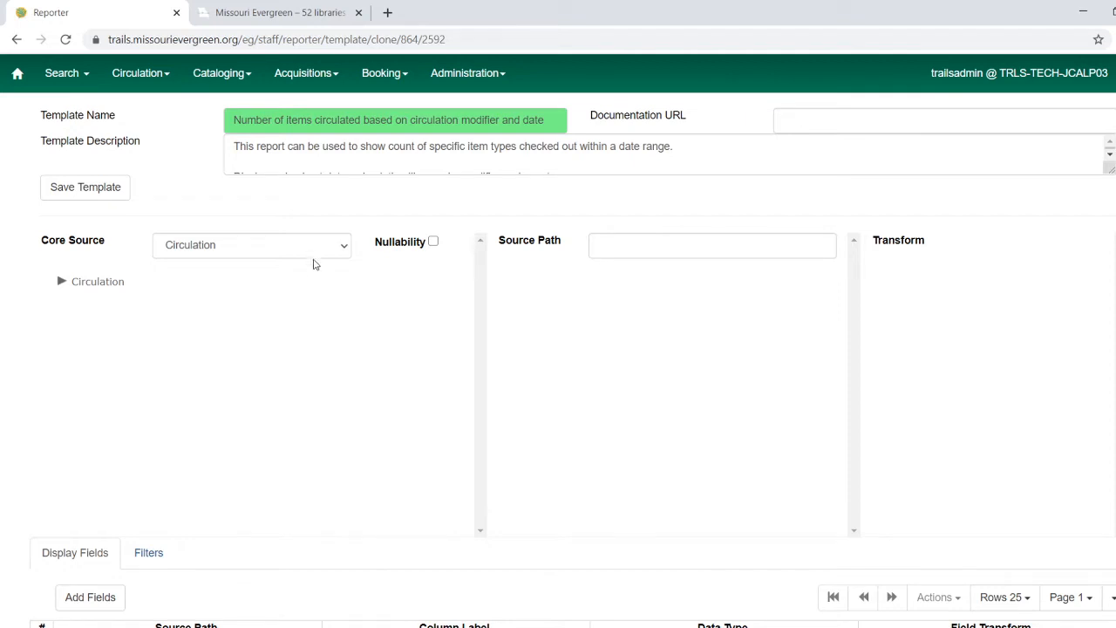
Save the cloned template, confirm the save, and open the Example folder in the personal templates
left_click(84, 190)
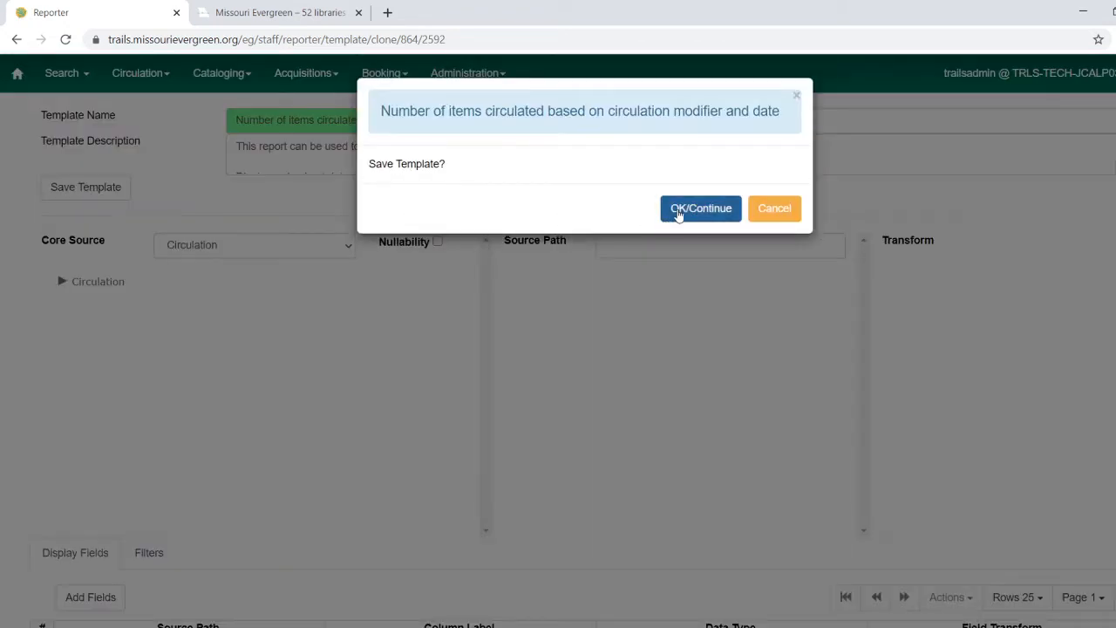
left_click(680, 212)
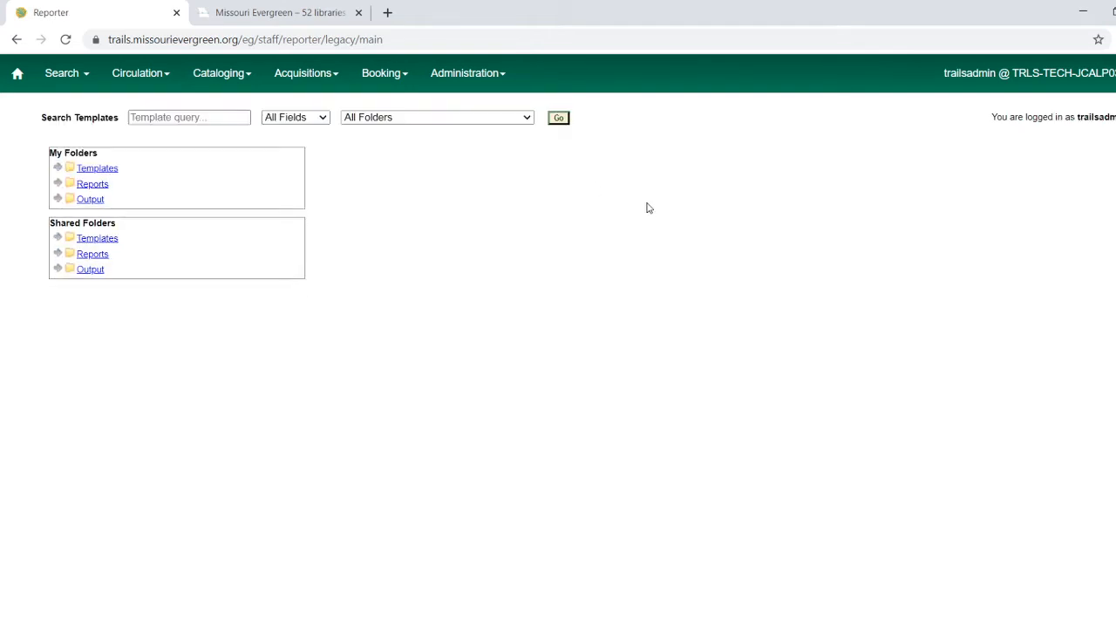
left_click(57, 170)
left_click(101, 187)
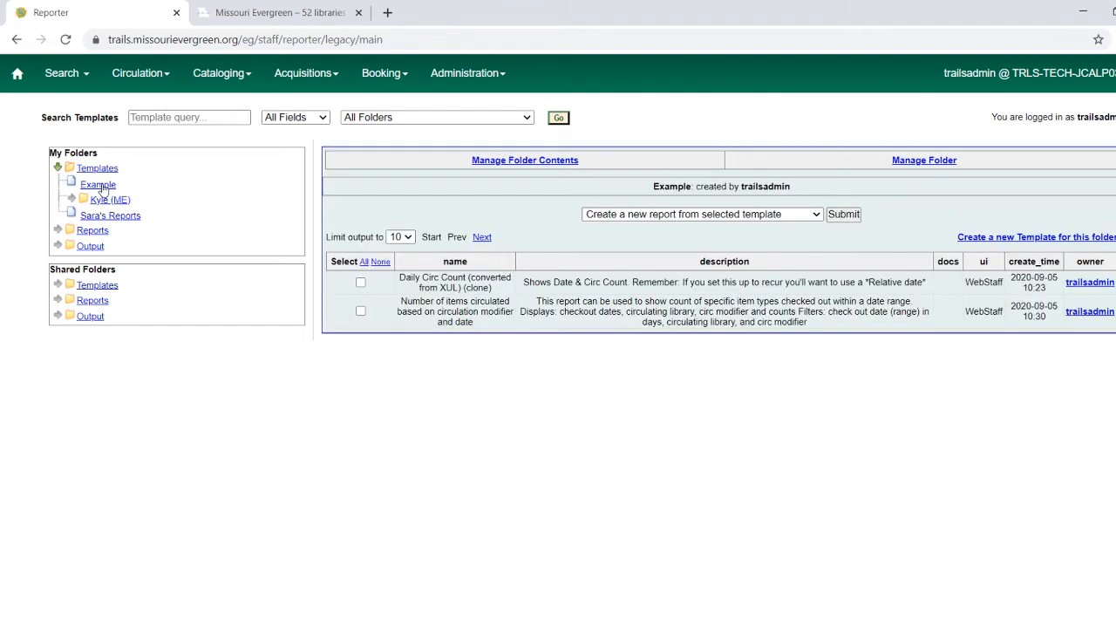
left_click(361, 311)
left_click_drag(399, 278, 494, 291)
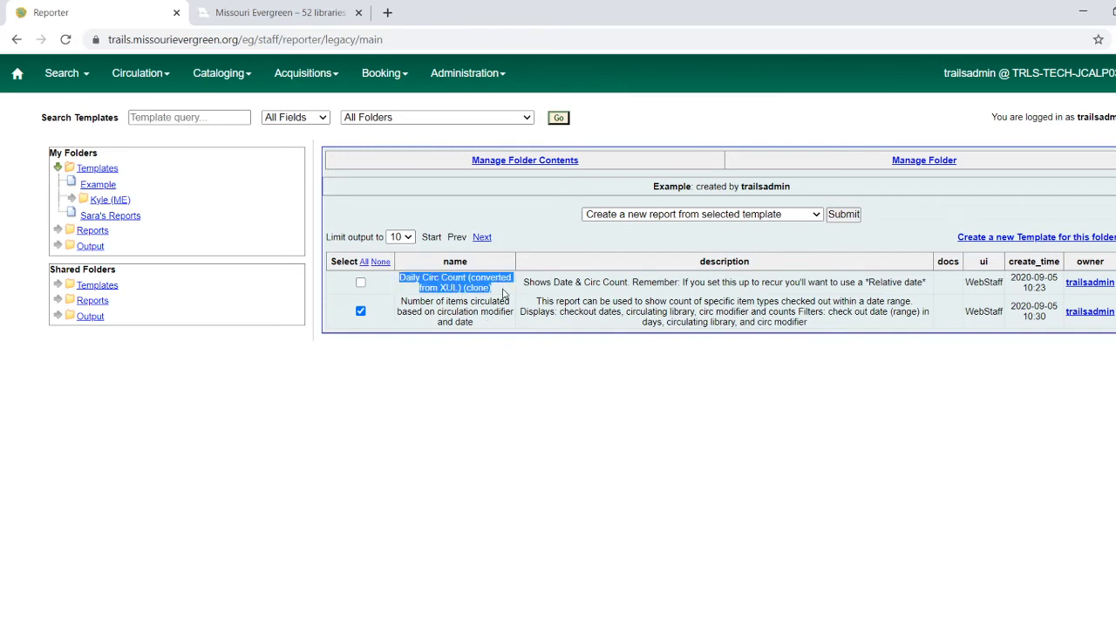
left_click(494, 290)
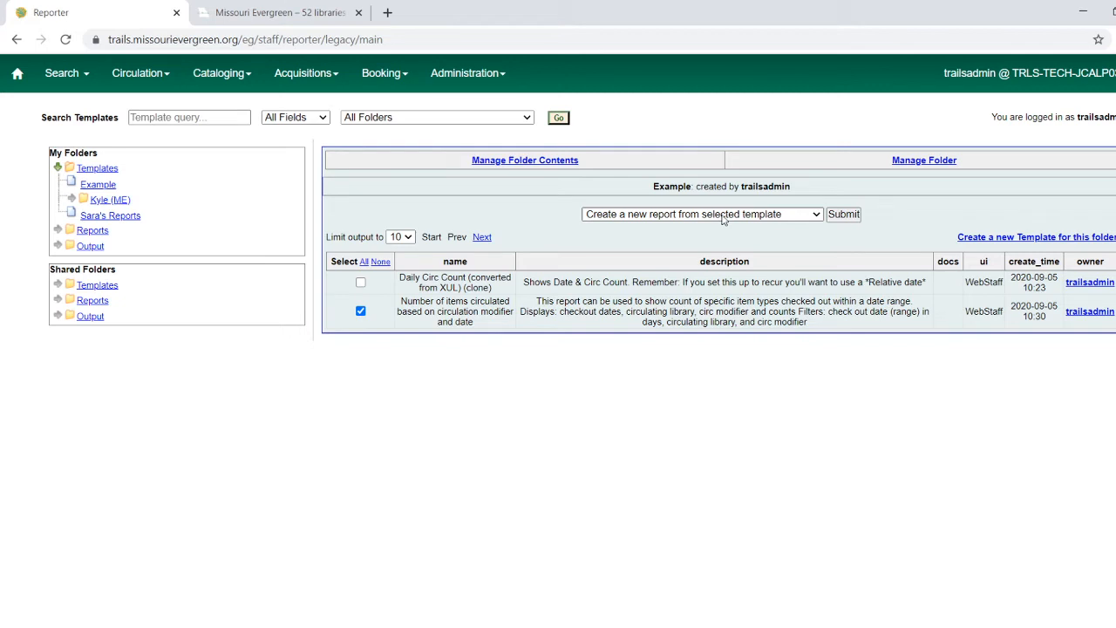
left_click(688, 269)
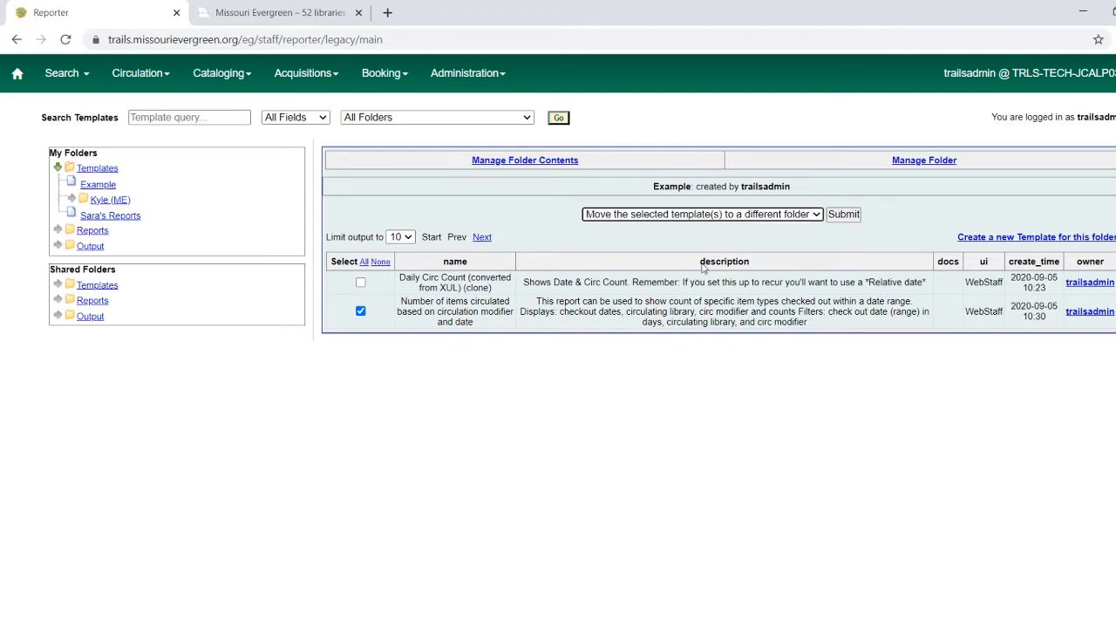
left_click(843, 217)
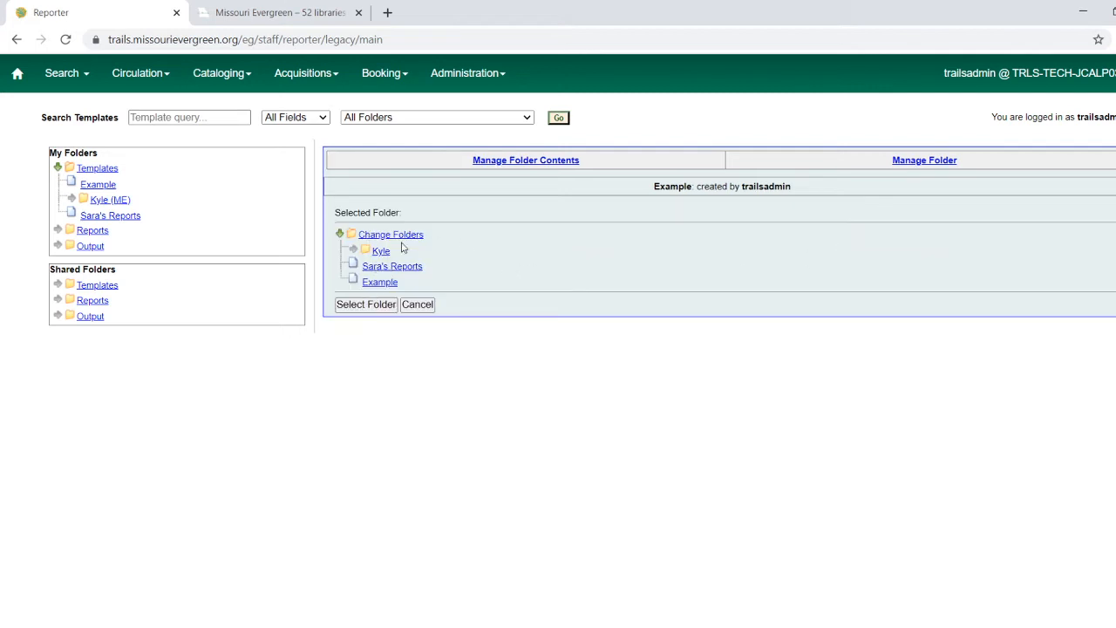
left_click(417, 304)
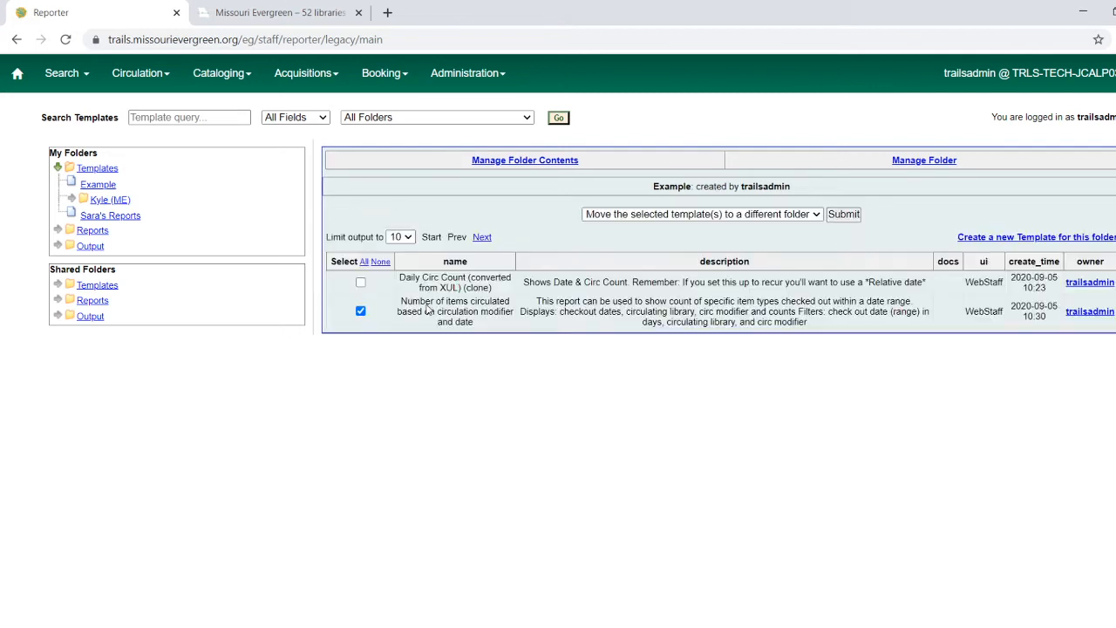
left_click(361, 310)
Open the Counts folder under ME-Reports Library Circulations in the shared templates again
left_click(57, 285)
left_click(72, 301)
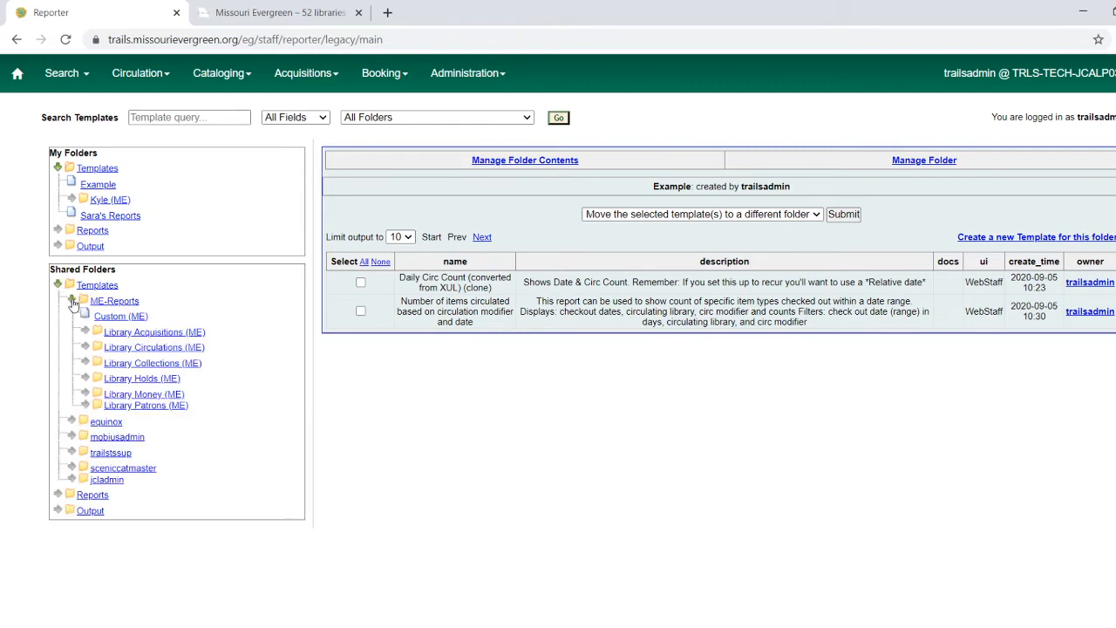
left_click(85, 347)
left_click(133, 363)
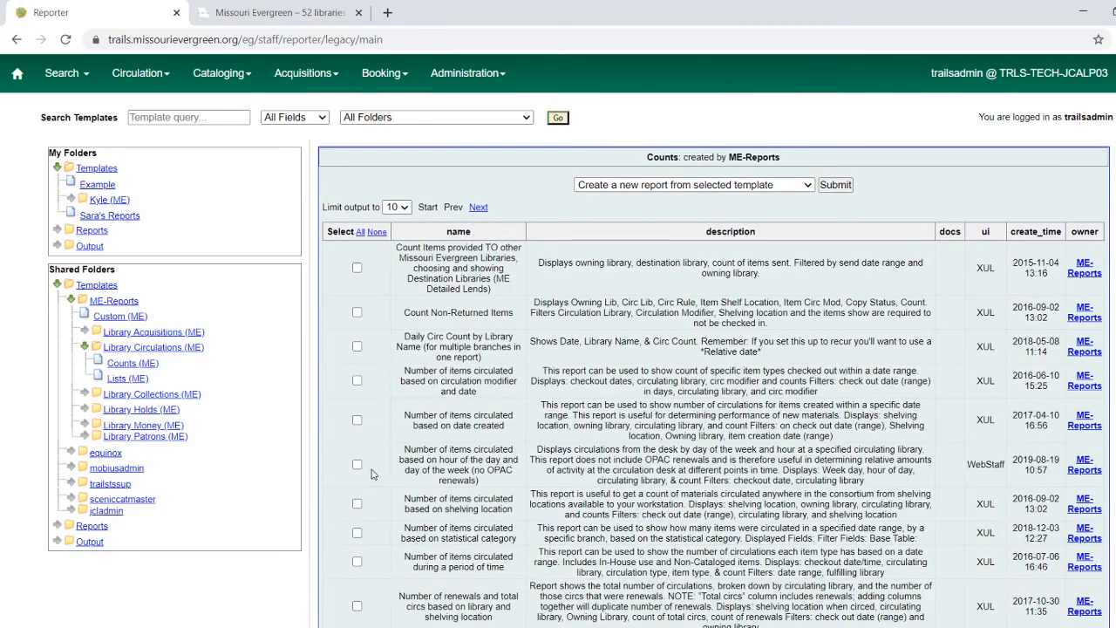
left_click(356, 380)
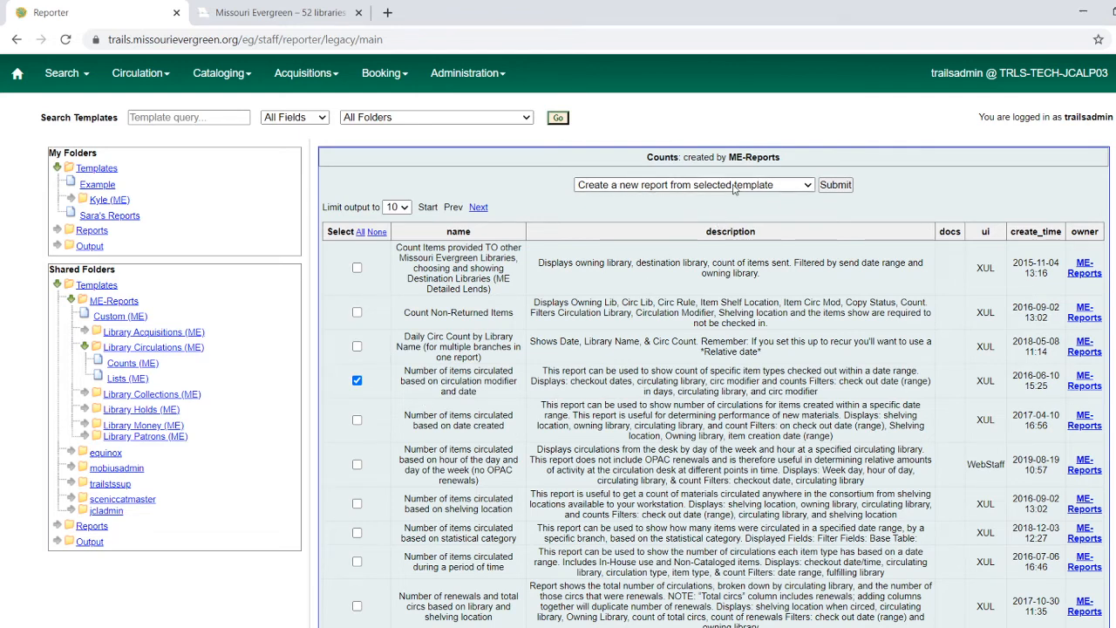
left_click(842, 187)
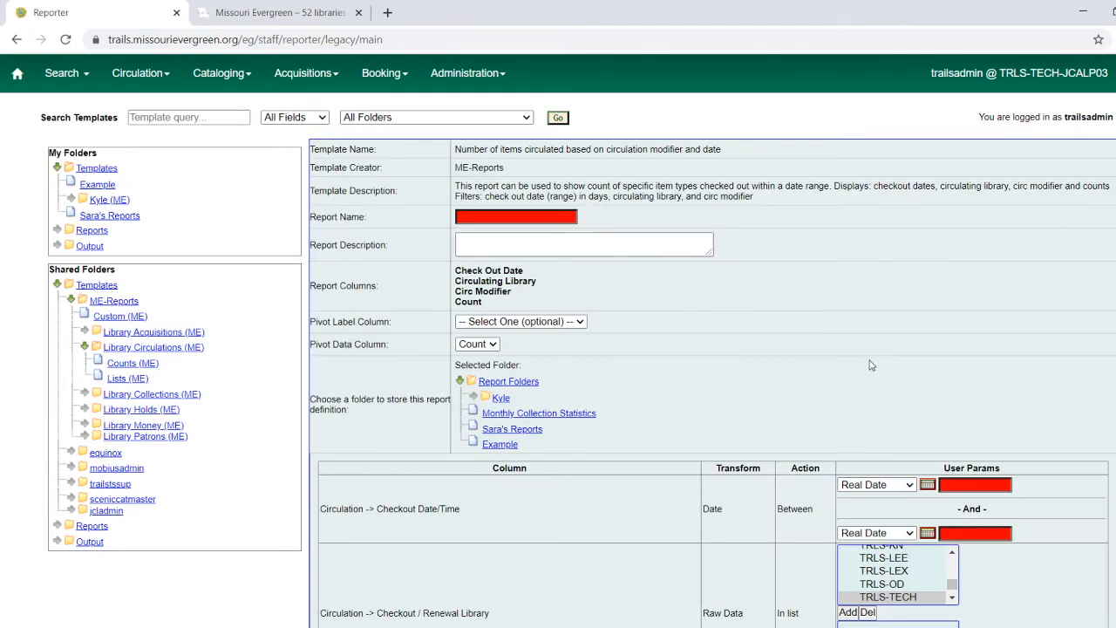
left_click(124, 364)
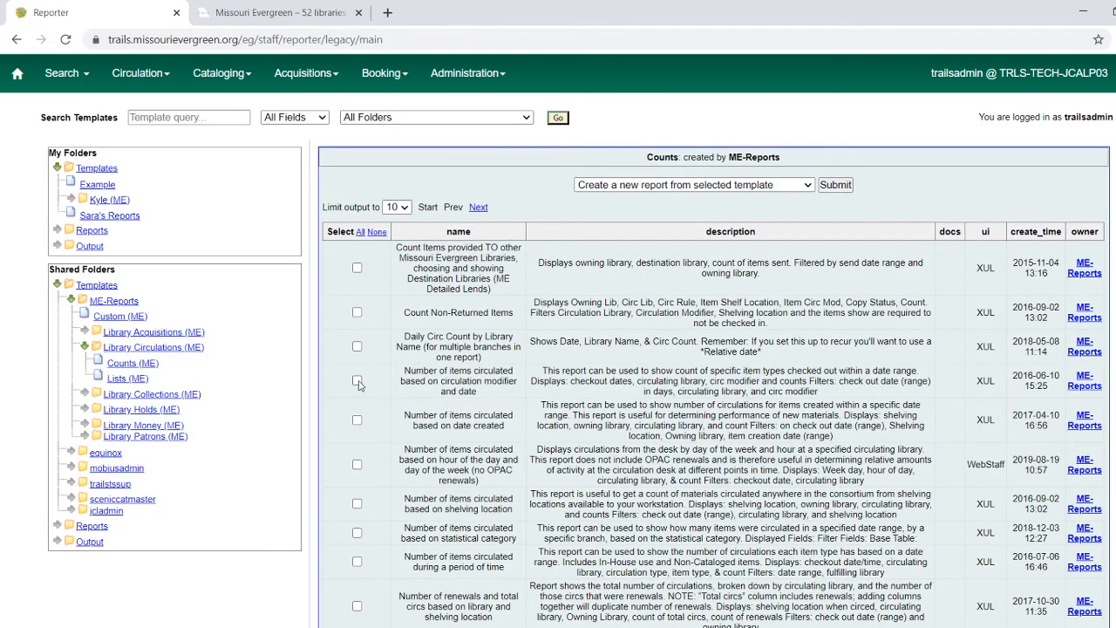
Select the Daily Circ Count clone in the personal Example templates, expand the personal Reports and Output folders, and open the Example reports folder
left_click(98, 187)
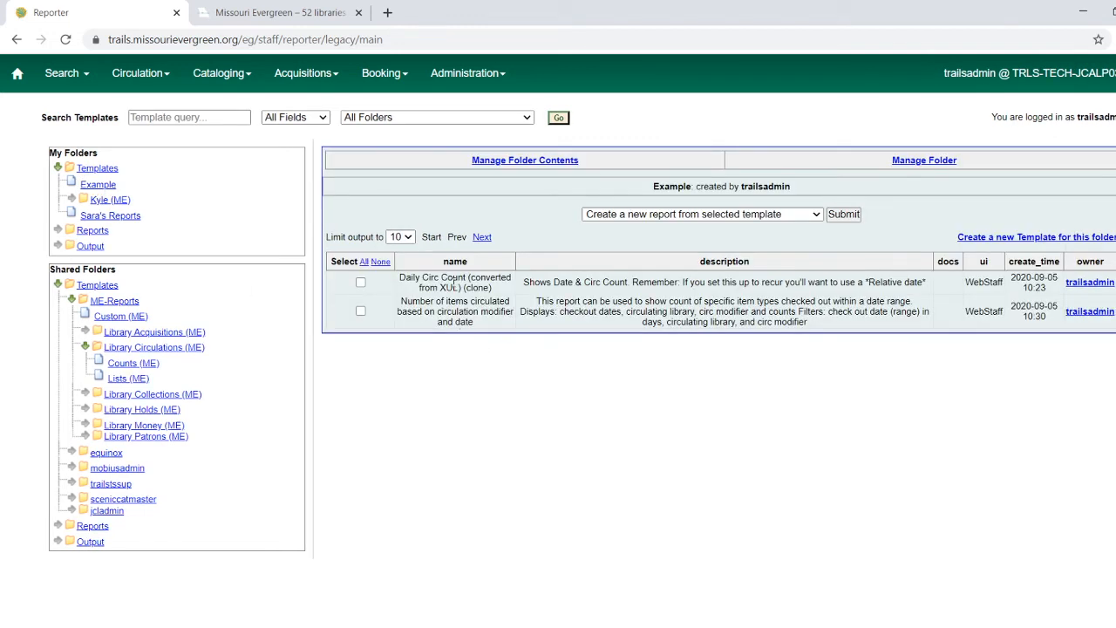
left_click(361, 285)
left_click(57, 230)
left_click(56, 307)
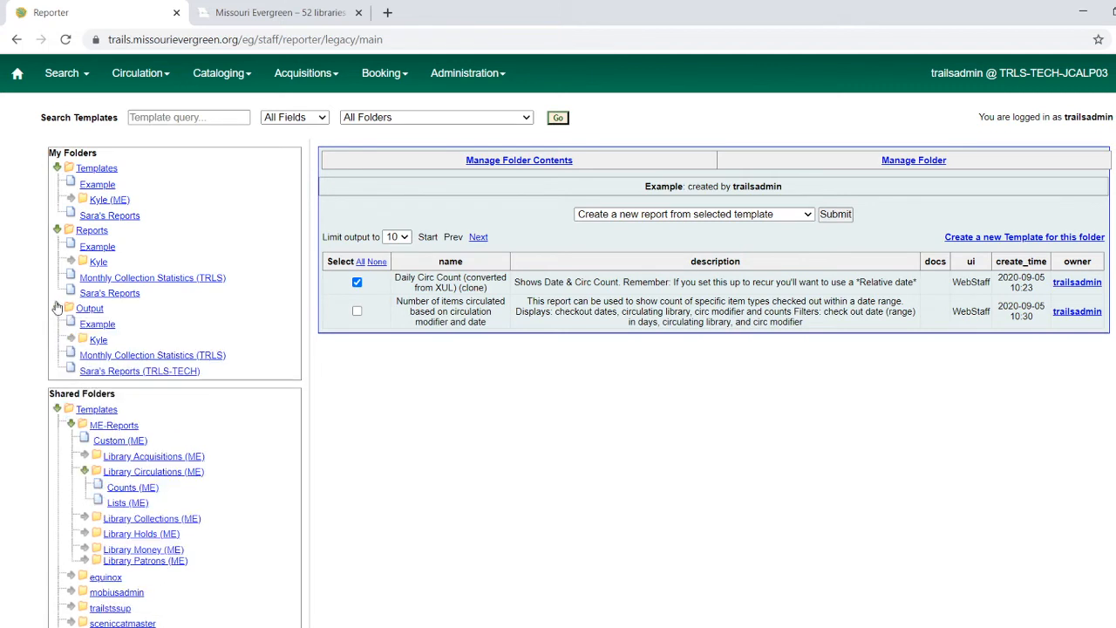
left_click(97, 249)
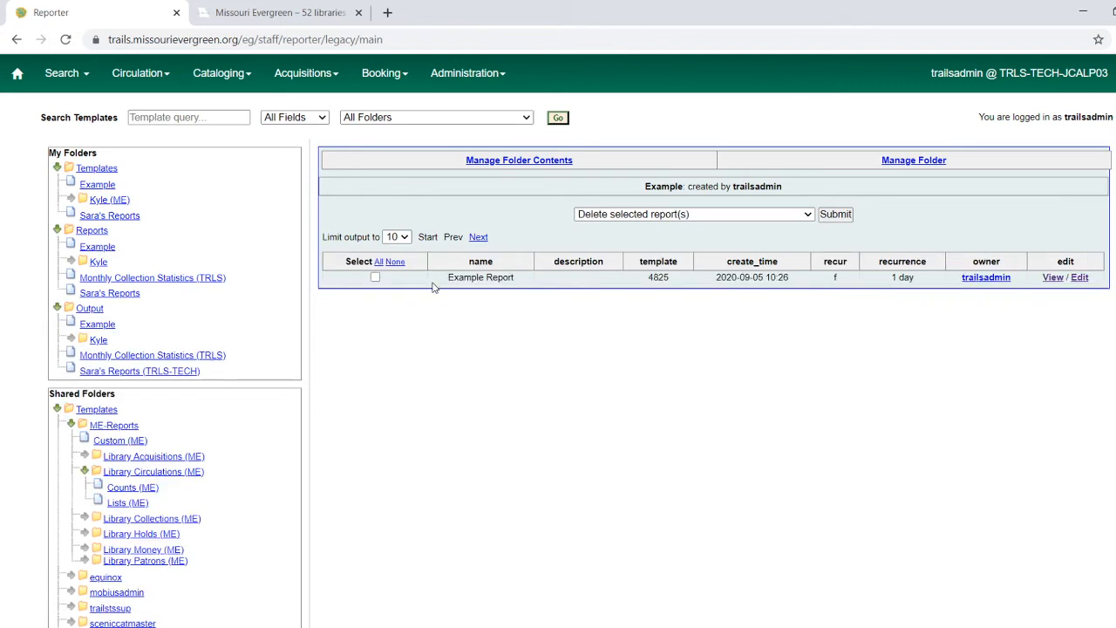
Check the personal Example output folder and delete the Daily Circ Count clone from the Example templates, confirming removal of its attached reports and outputs
left_click(92, 325)
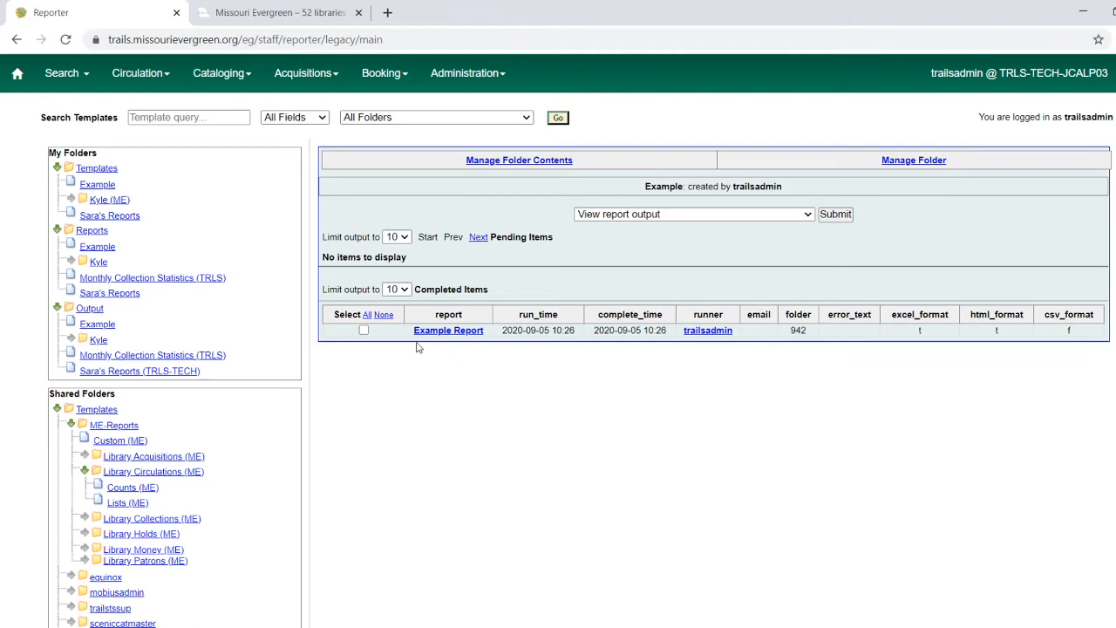
left_click(89, 186)
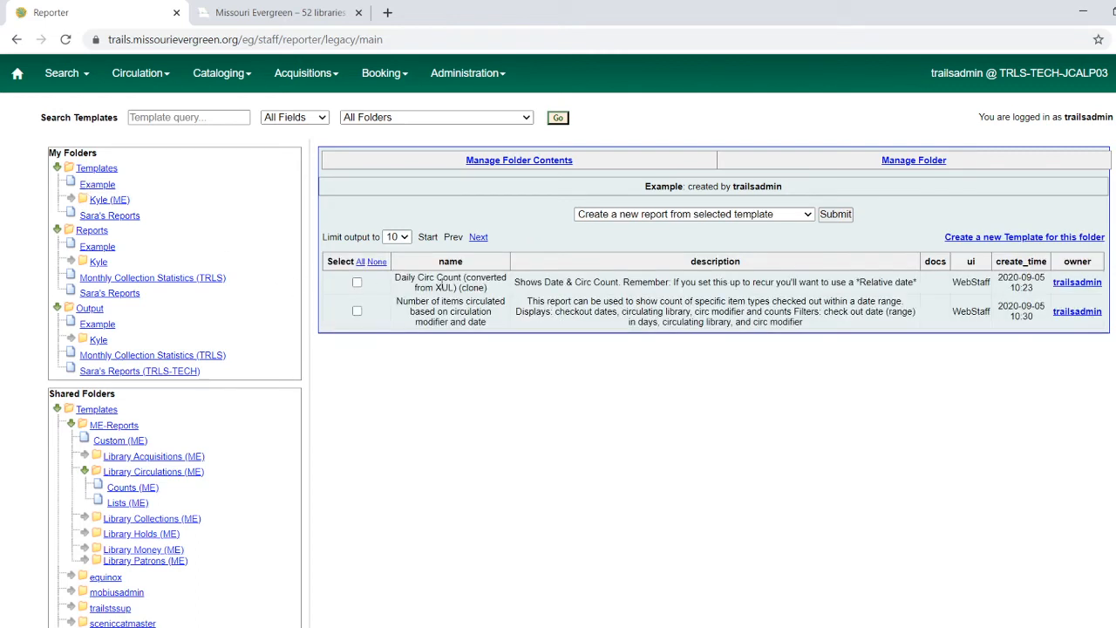
left_click(357, 283)
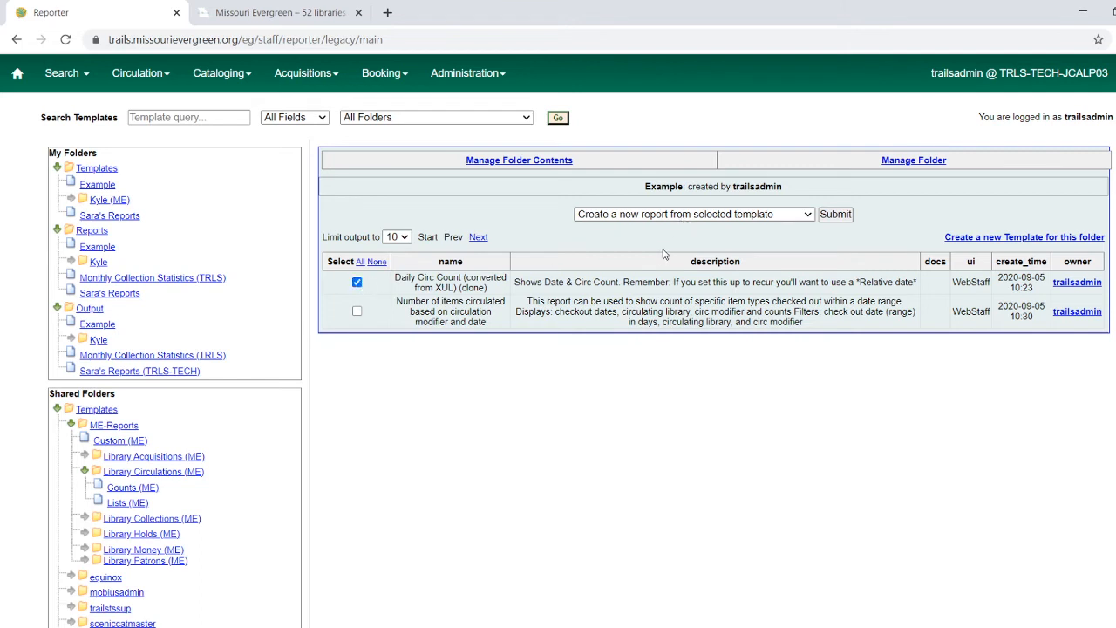
left_click(693, 213)
left_click(702, 247)
left_click(835, 214)
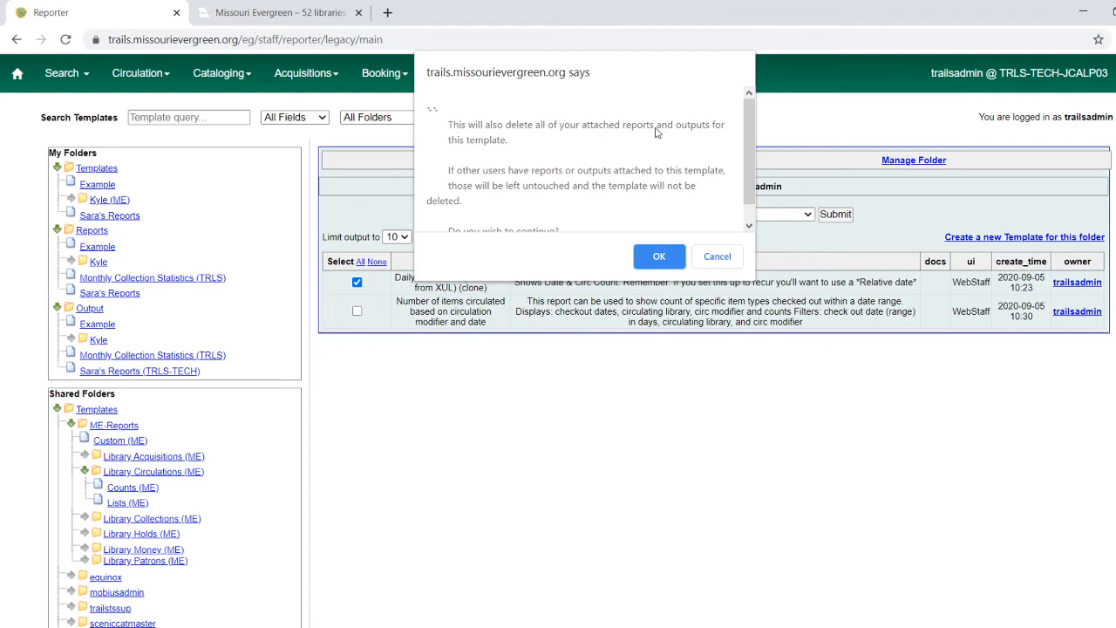
scroll(712, 137, "down", 1)
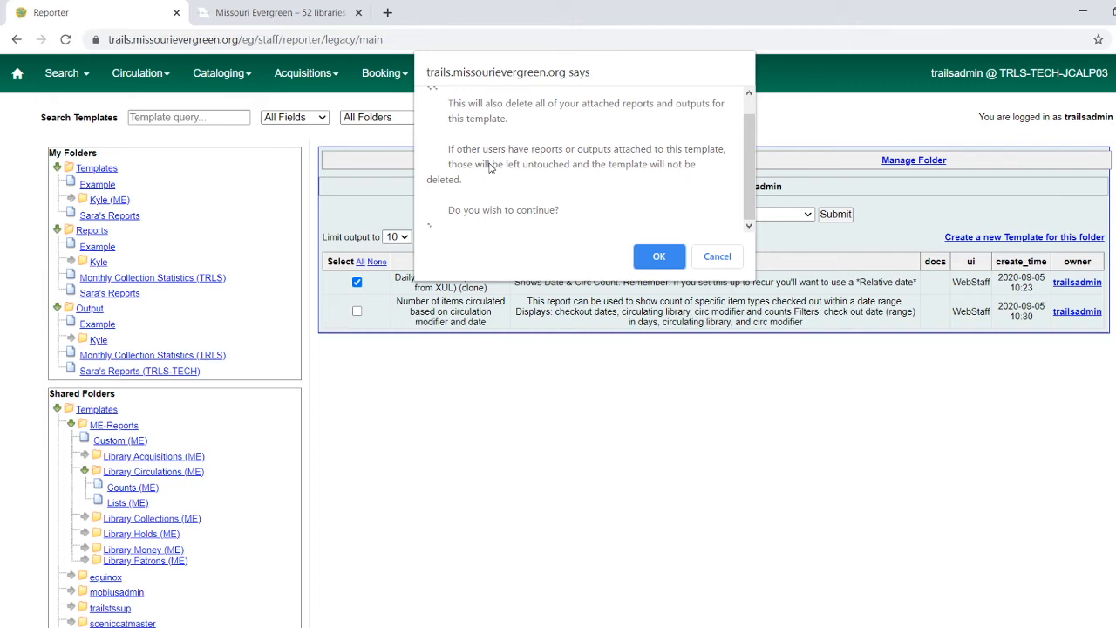
left_click(660, 255)
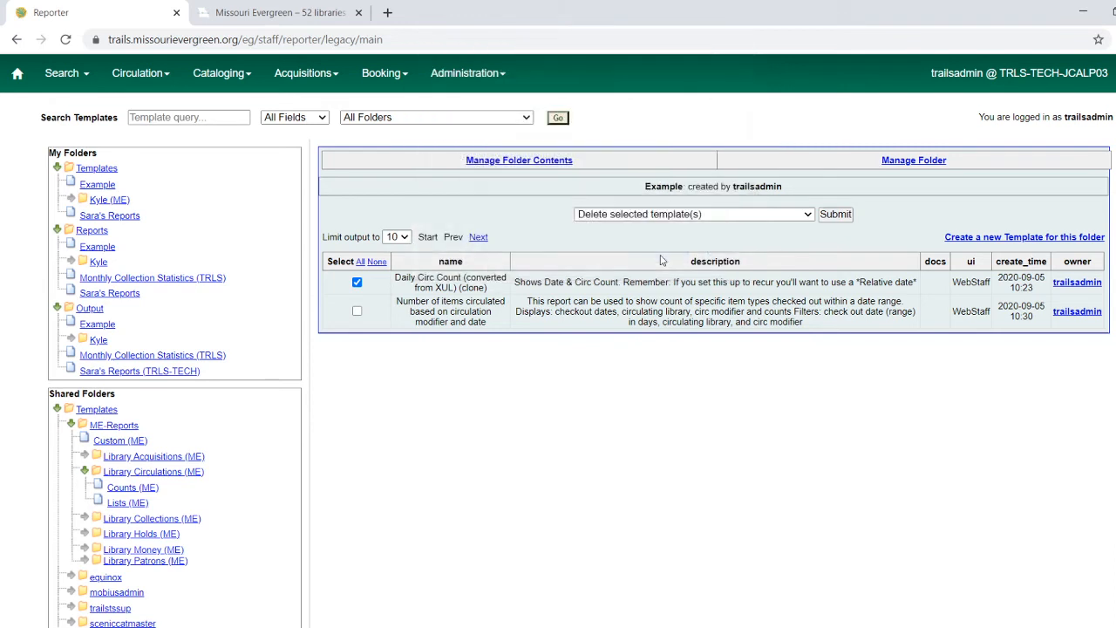
left_click(719, 155)
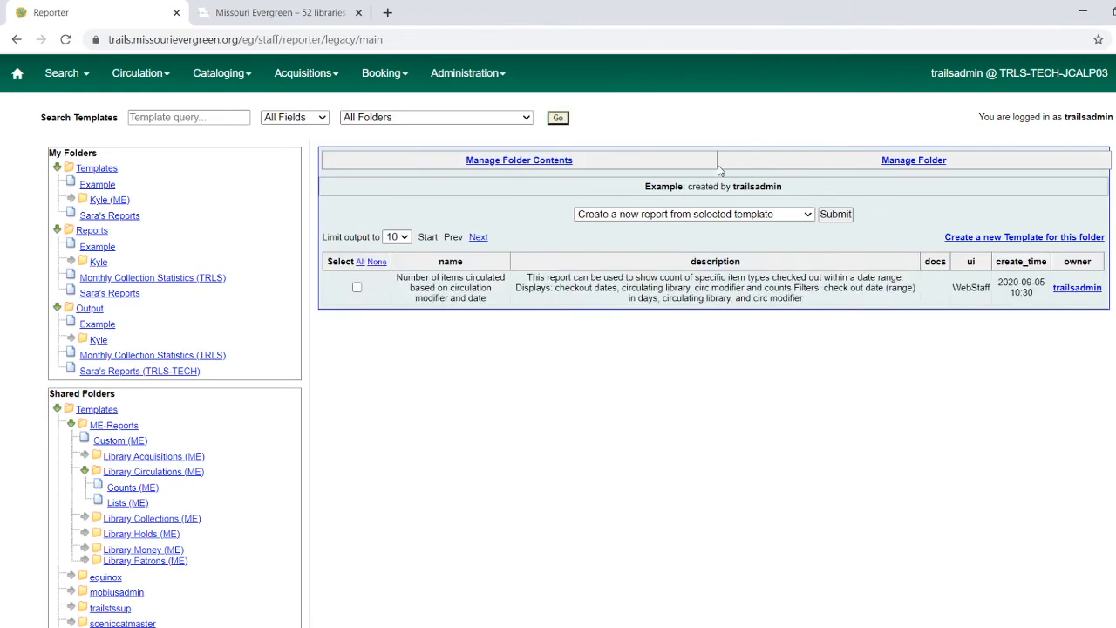
Reload the reporter and inspect the Example folders under the personal Reports, Output and Templates
left_click(66, 40)
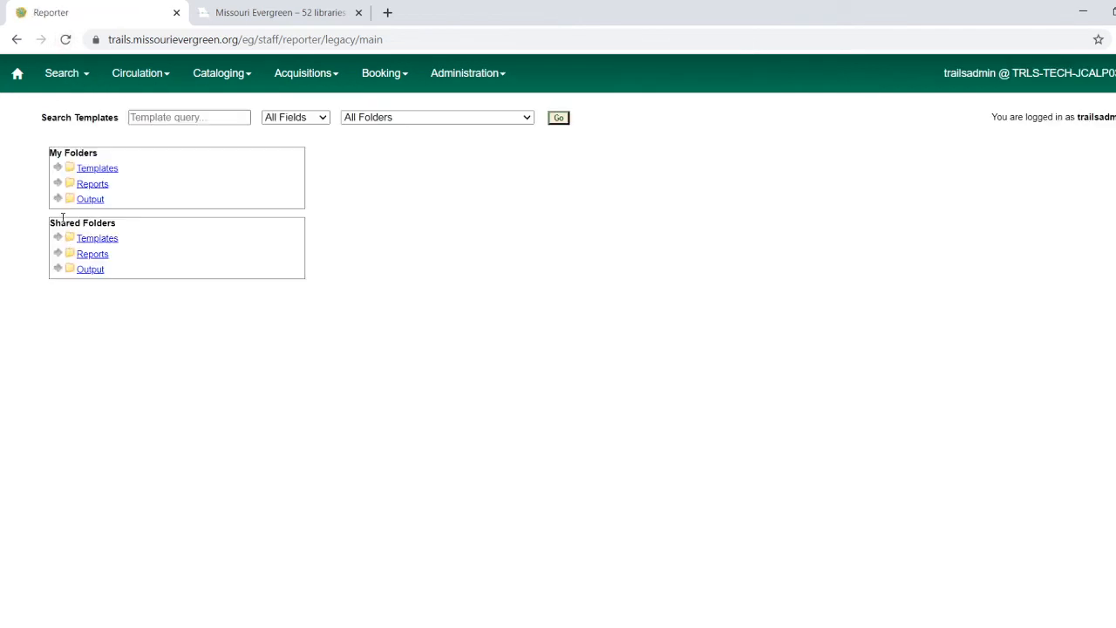
left_click(56, 183)
left_click(96, 201)
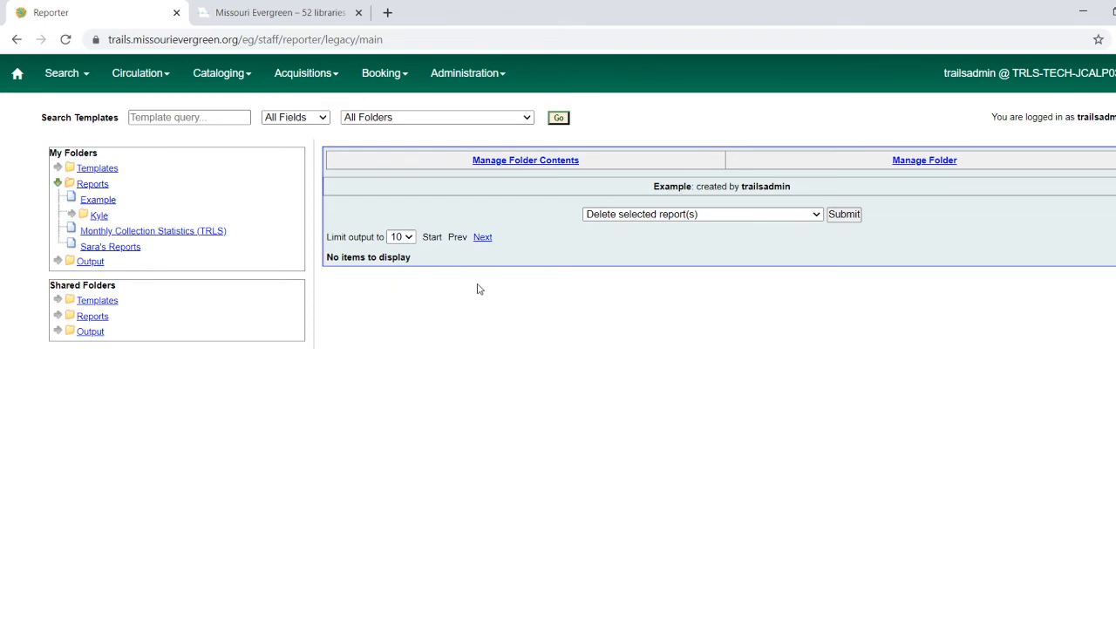
left_click(57, 261)
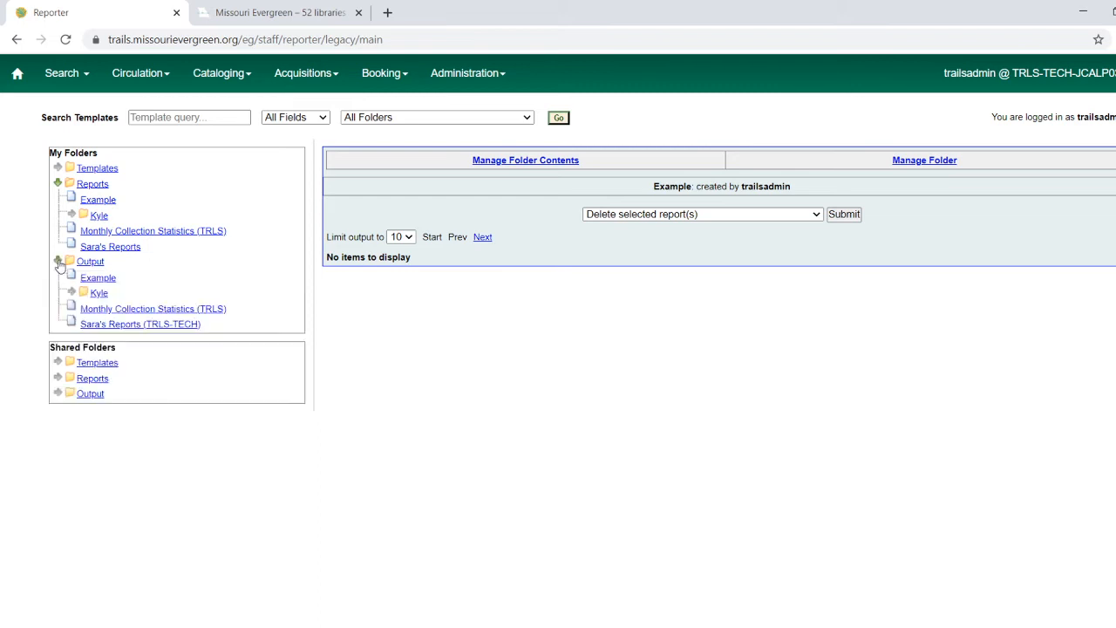
left_click(92, 279)
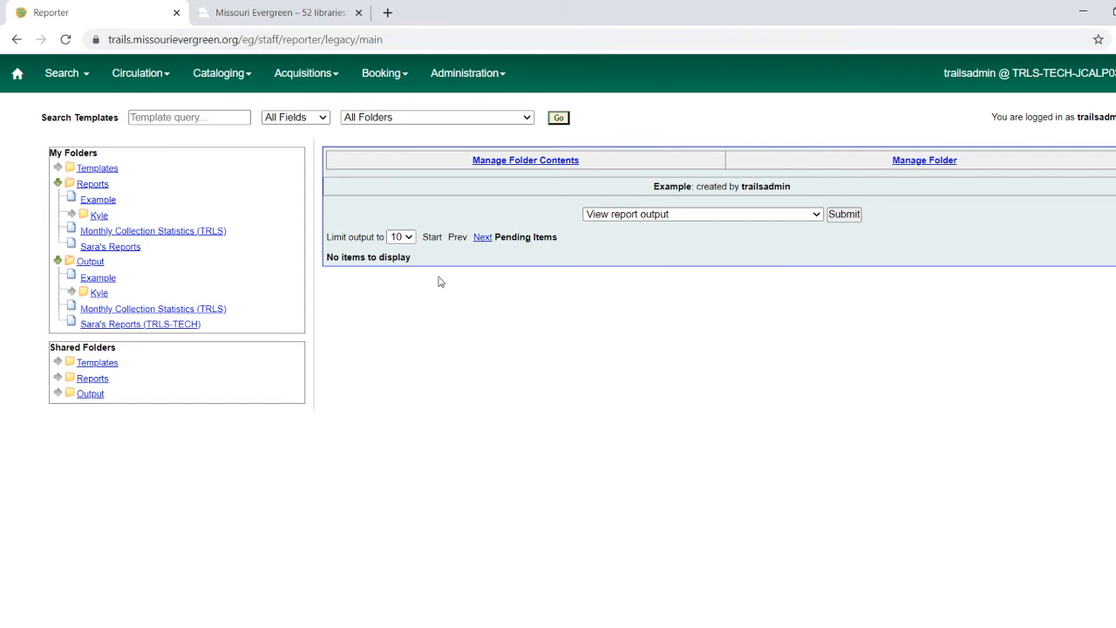
left_click(59, 168)
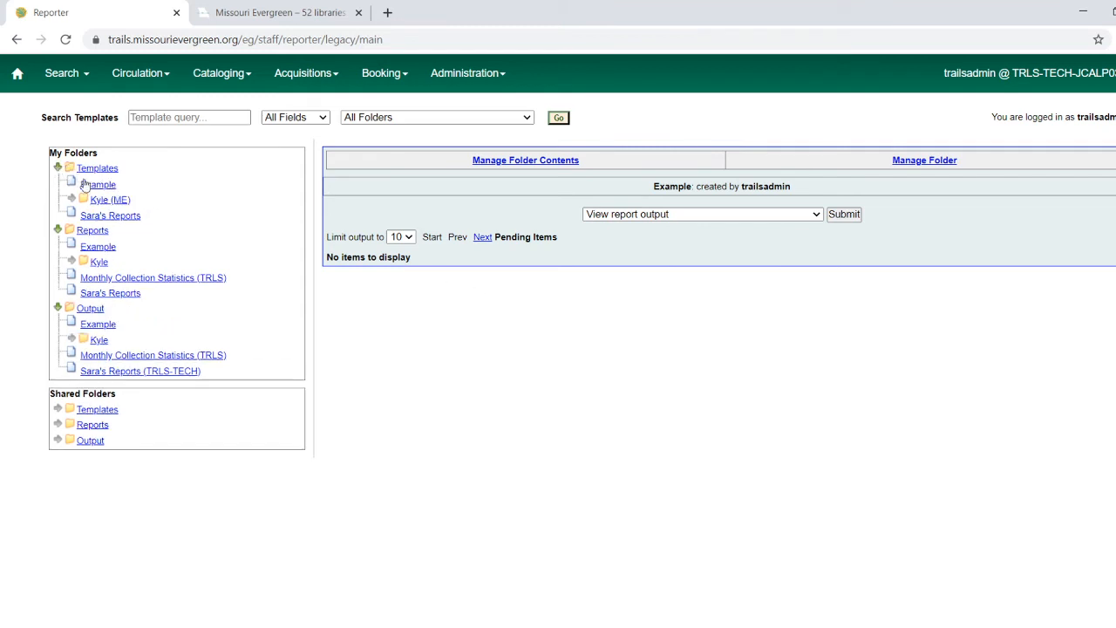
left_click(98, 185)
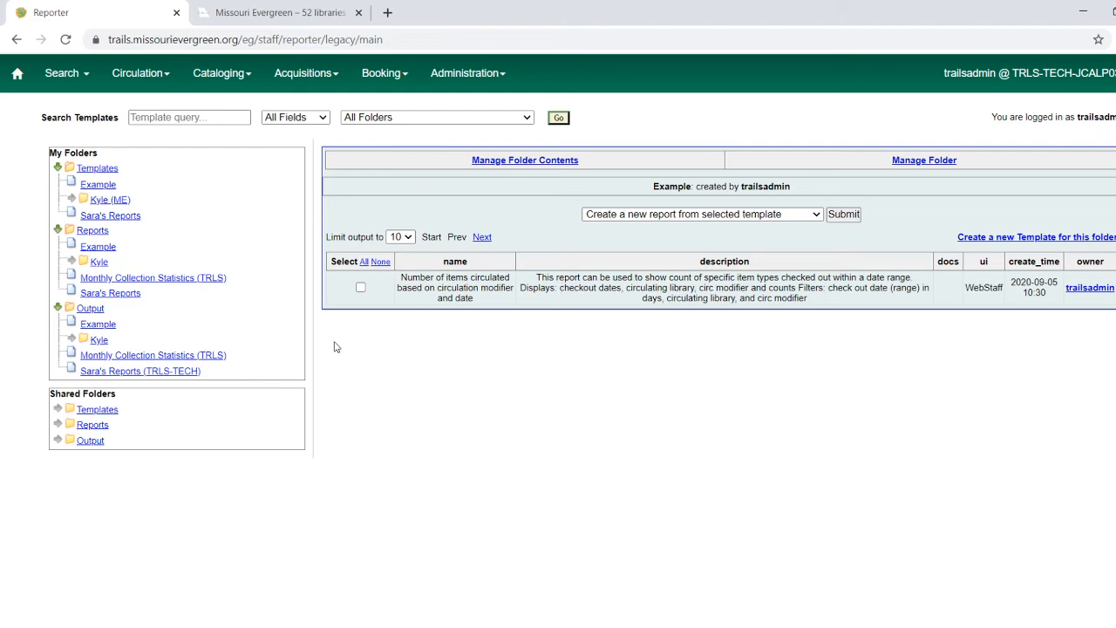
Review the Counts templates under ME-Reports Library Circulations in the shared folders, and collapse the ME-Reports and shared Templates folders
left_click(58, 410)
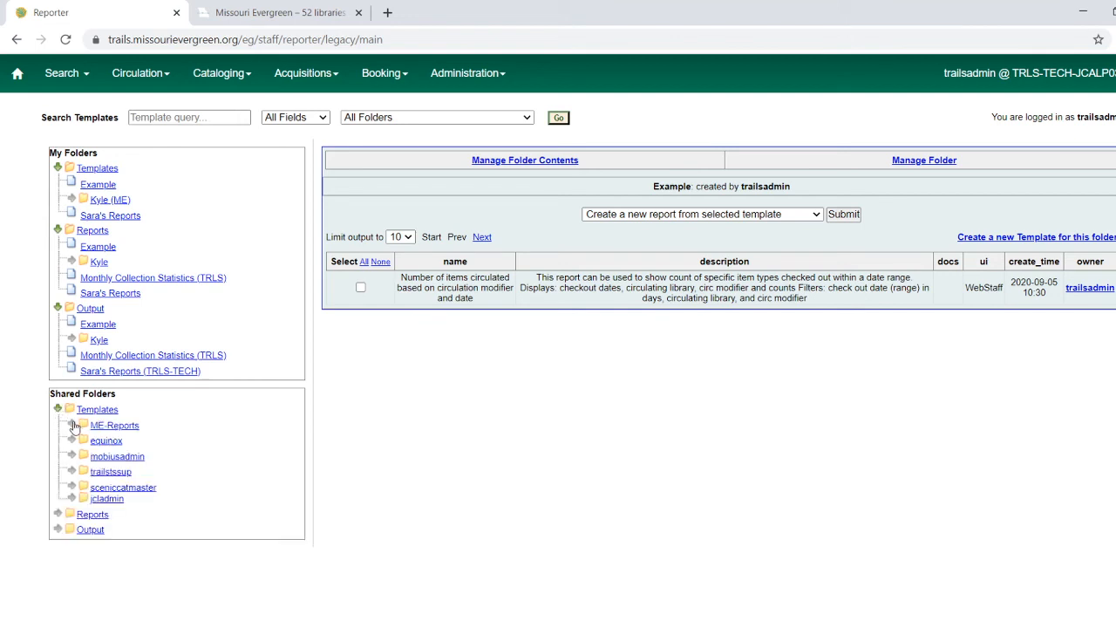
left_click(73, 424)
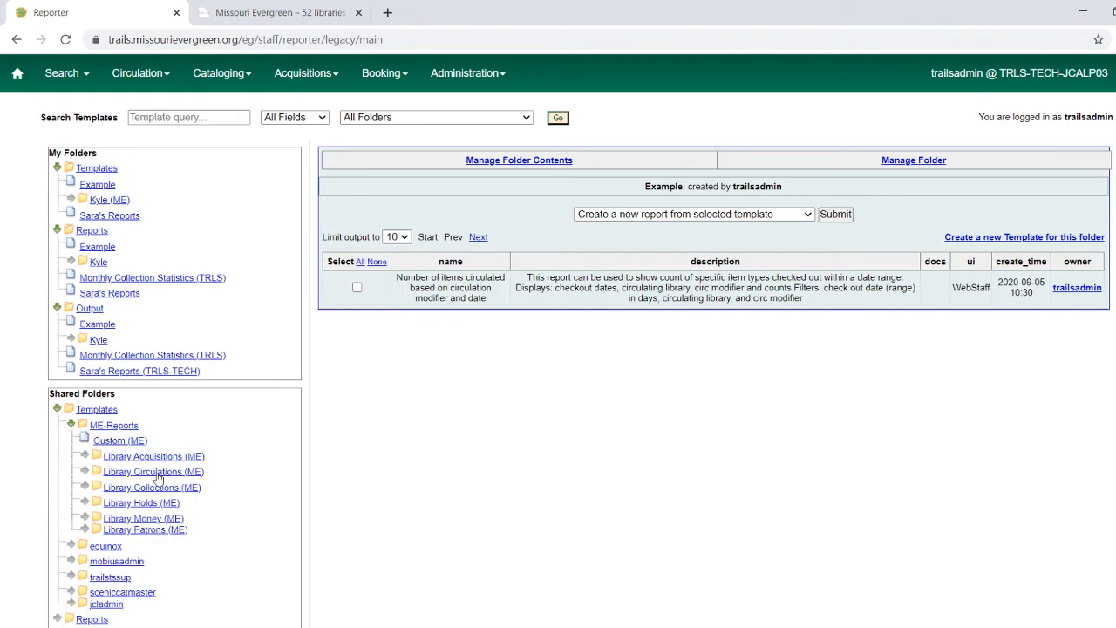
left_click(85, 471)
left_click(122, 489)
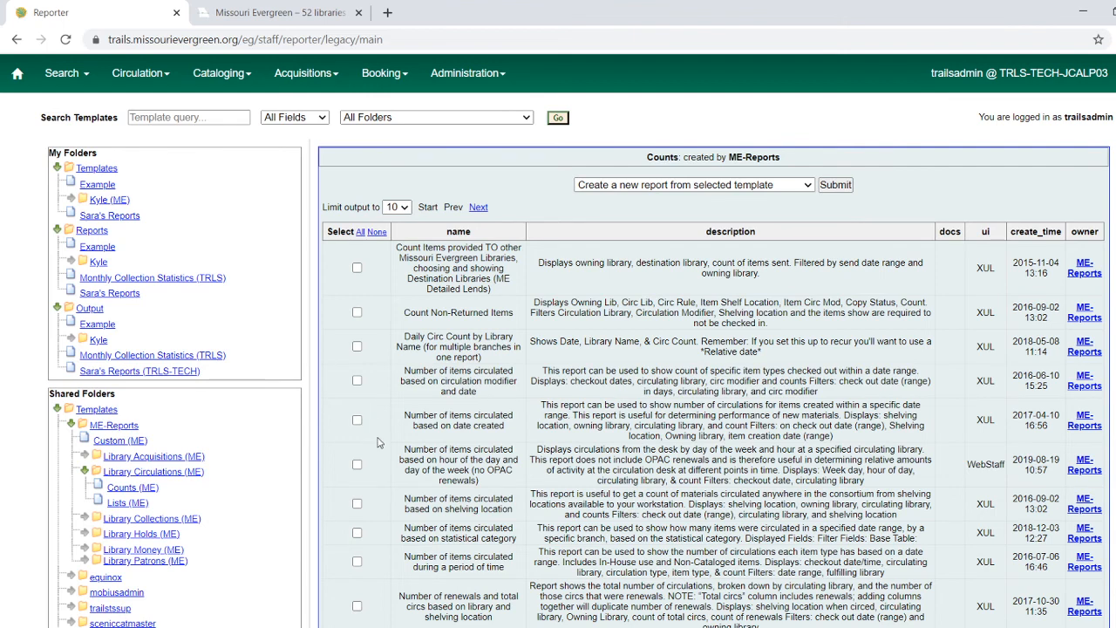
left_click(72, 425)
left_click(57, 409)
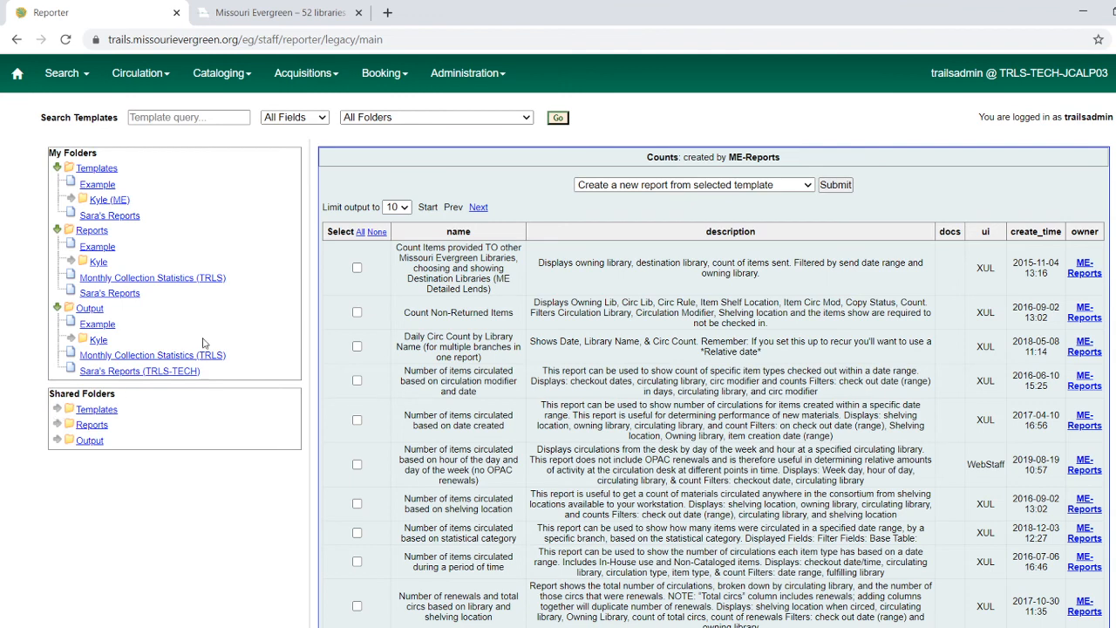